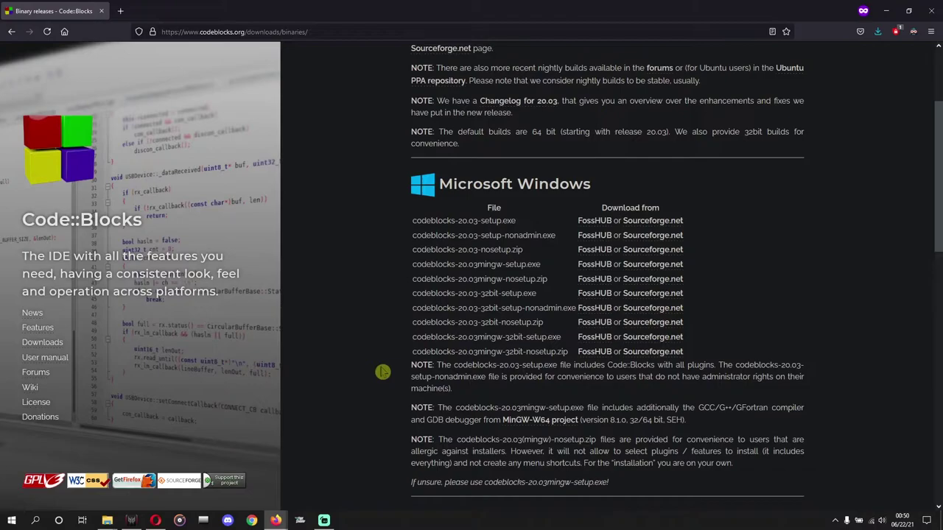
Switch to the freeglut Windows Development Libraries page and locate the download link for the freeglut 3.0.0 MinGW package
mouse_move(276, 521)
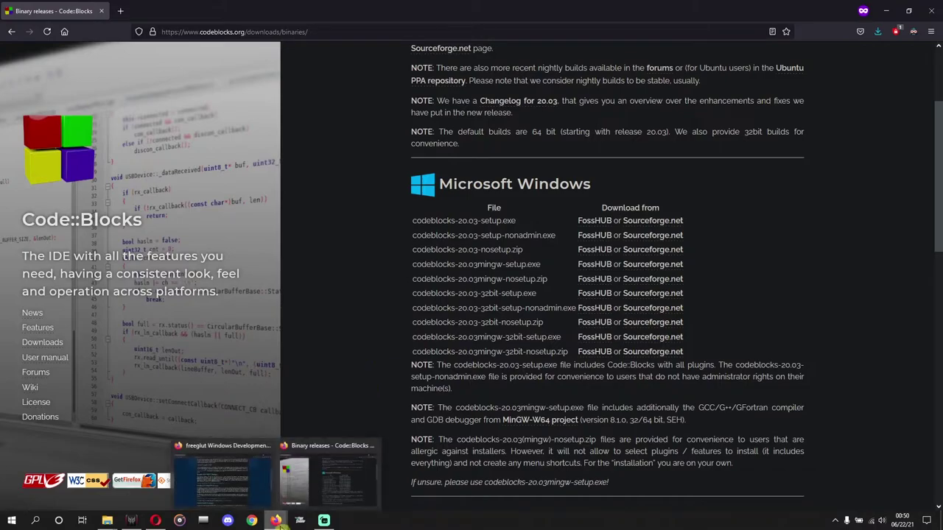
left_click(239, 490)
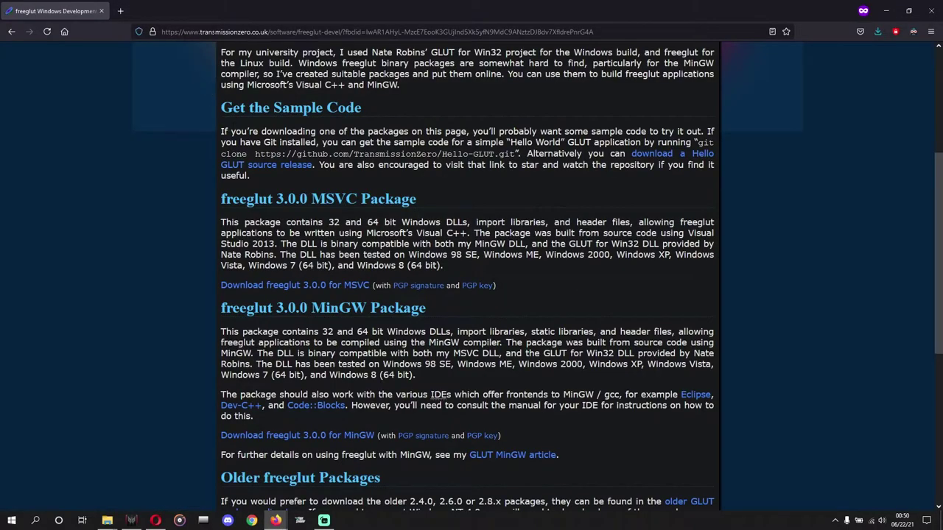
left_click(285, 28)
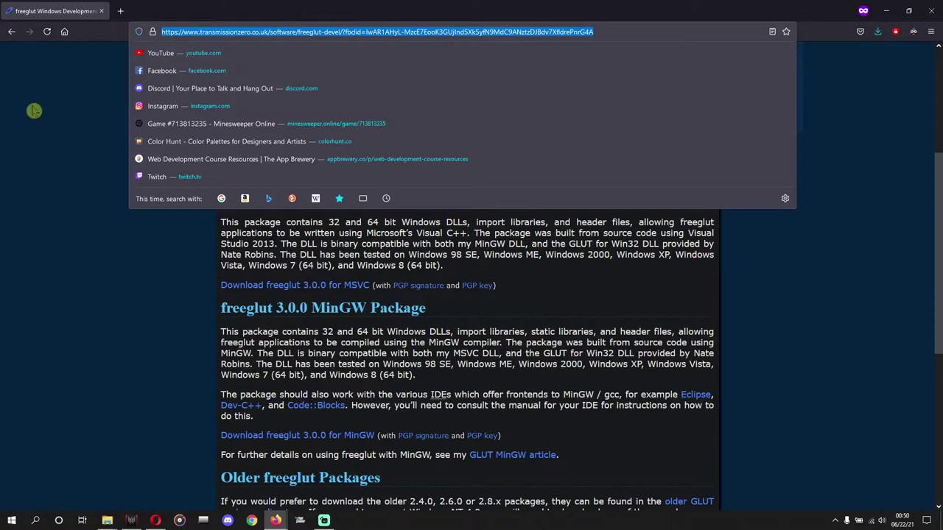
left_click(69, 111)
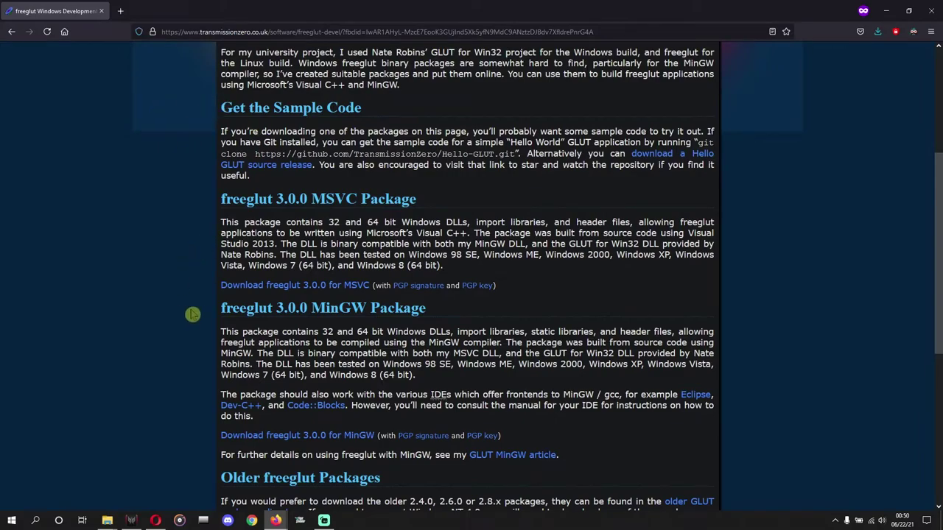
scroll(203, 306, "up", 3)
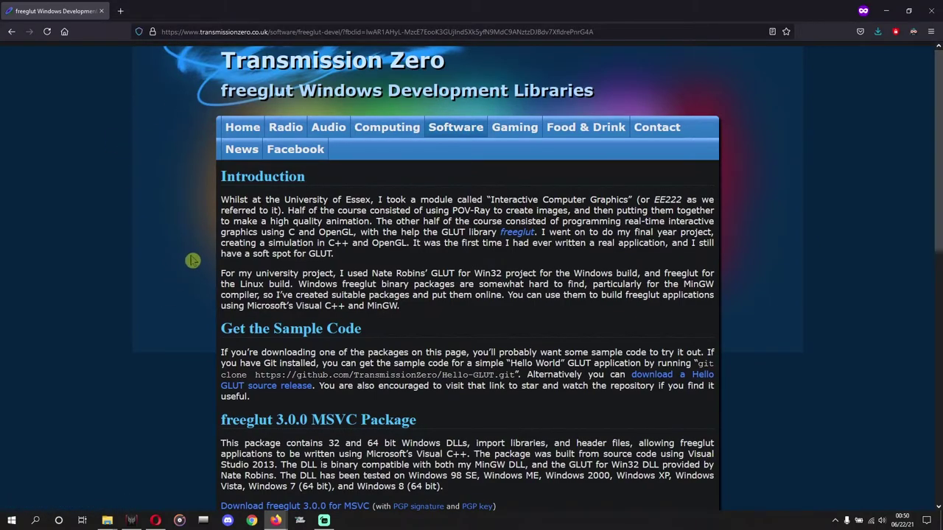
scroll(187, 336, "down", 1)
scroll(190, 356, "down", 2)
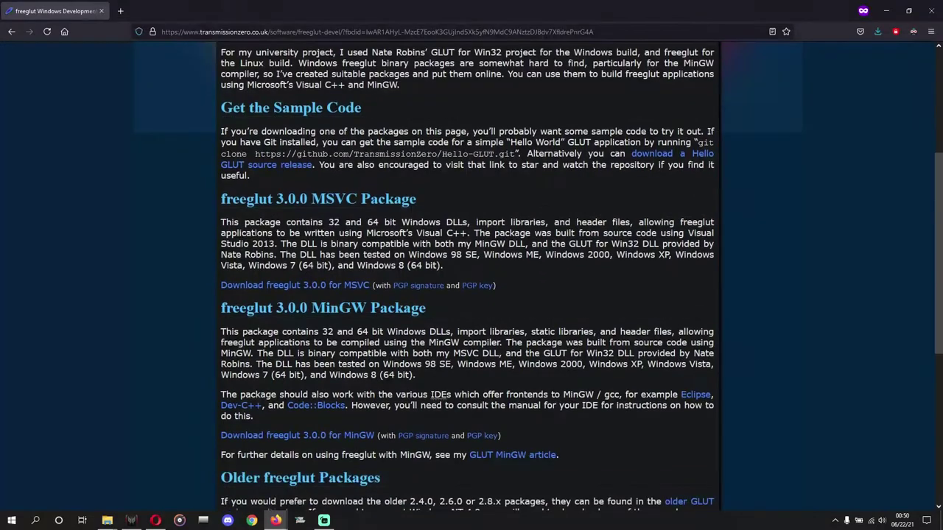
left_click_drag(221, 308, 447, 309)
left_click(447, 309)
left_click_drag(213, 436, 377, 437)
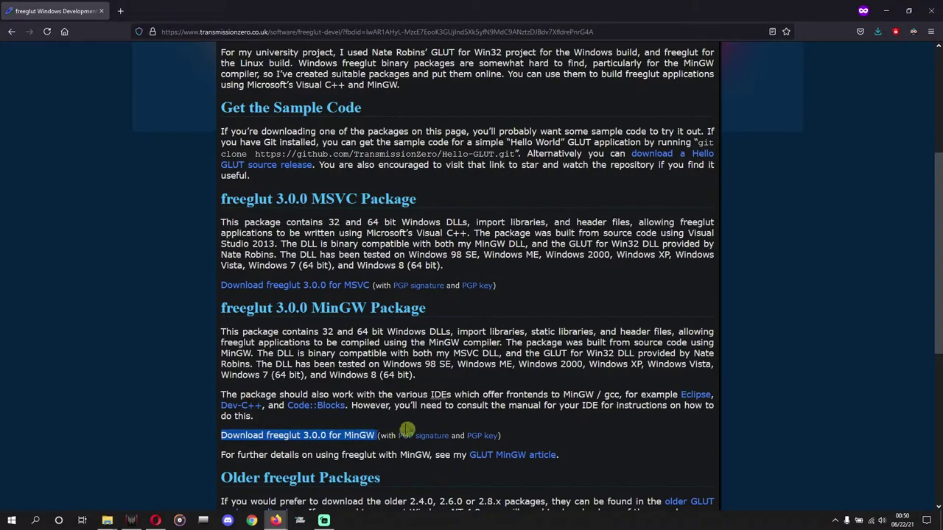
left_click(408, 426)
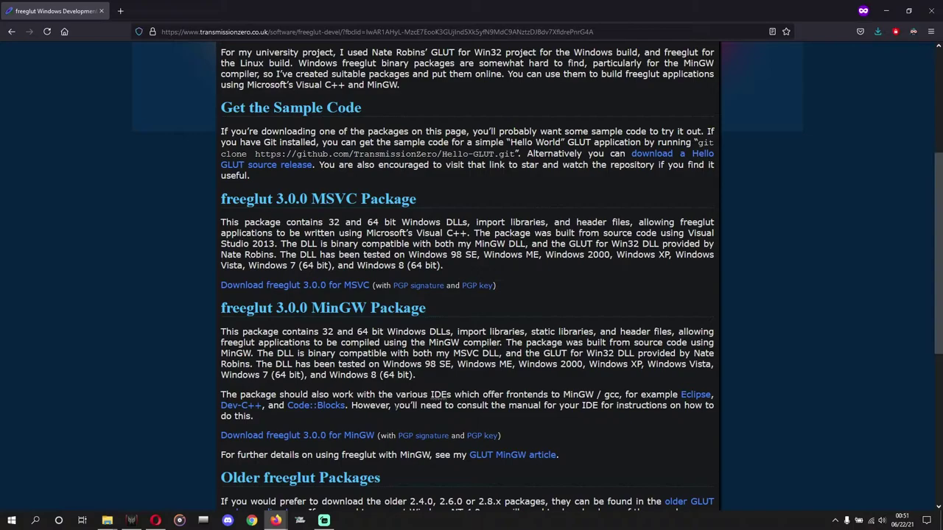
Switch to File Explorer and examine the contents of the freeglut folder inside "free glut tut" on drive E
mouse_move(111, 520)
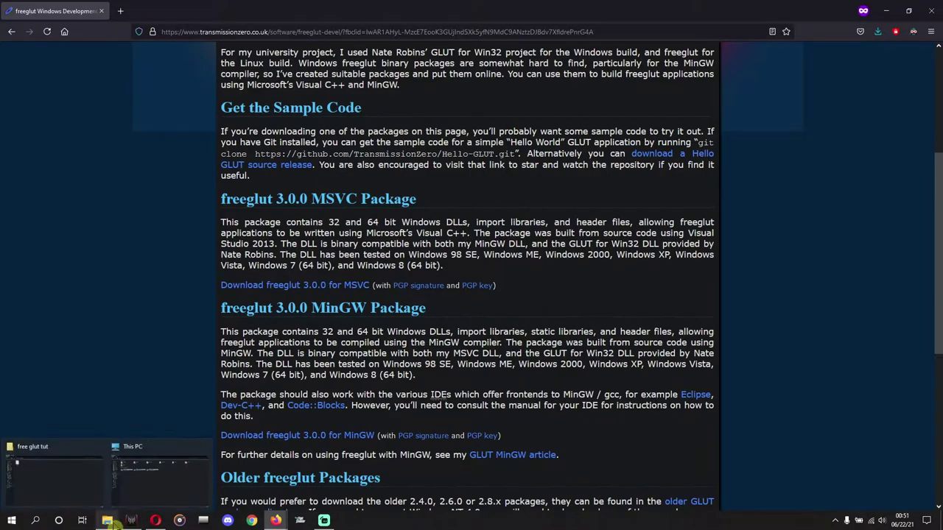
left_click(73, 484)
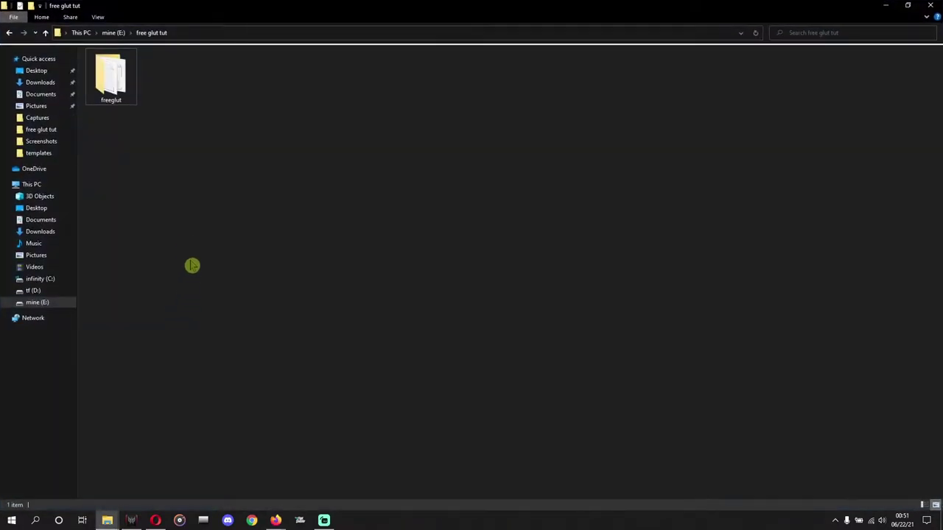
left_click(123, 98)
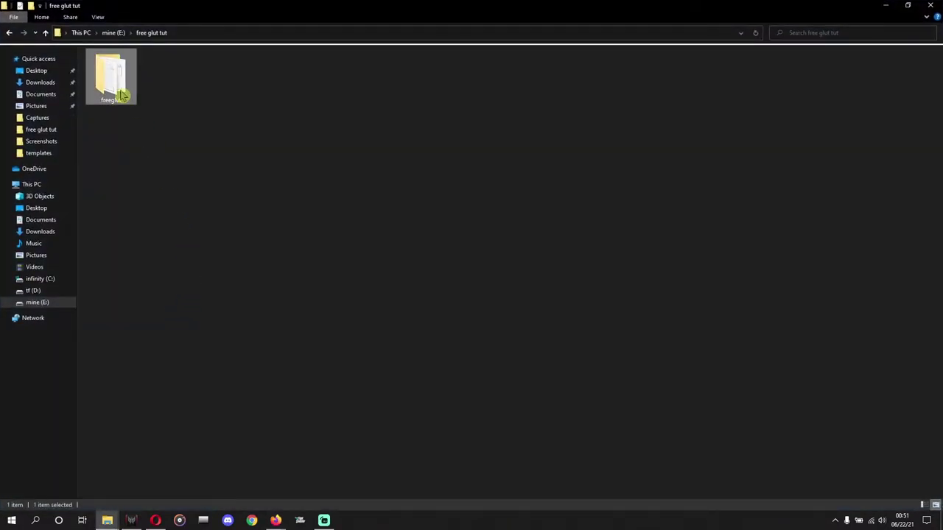
double_click(110, 81)
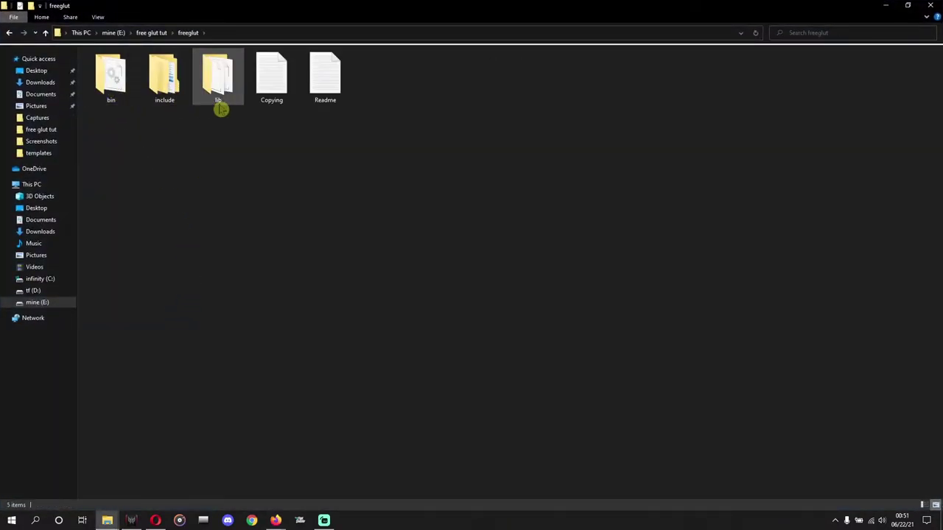
left_click_drag(120, 129, 364, 96)
left_click(350, 107)
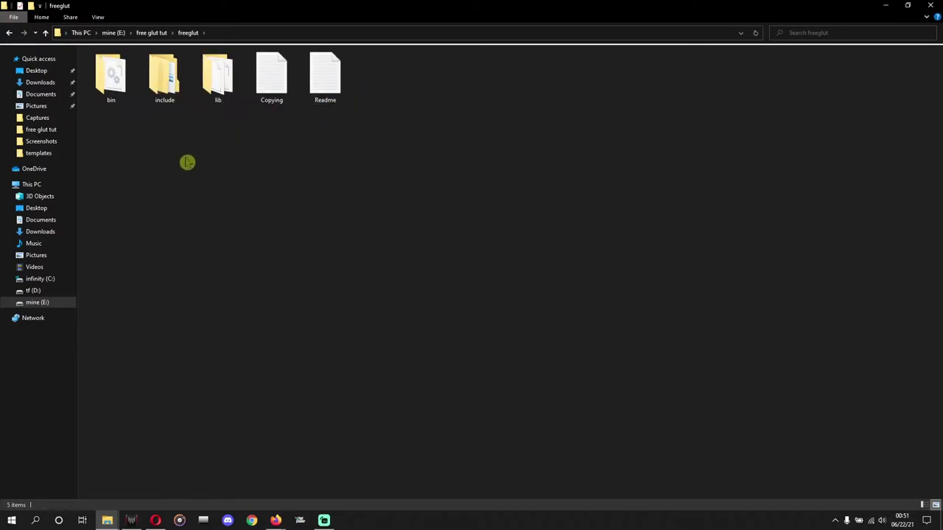
Pin the CodeBlocks folder from Program Files on drive C to Quick access
mouse_move(107, 520)
left_click(141, 489)
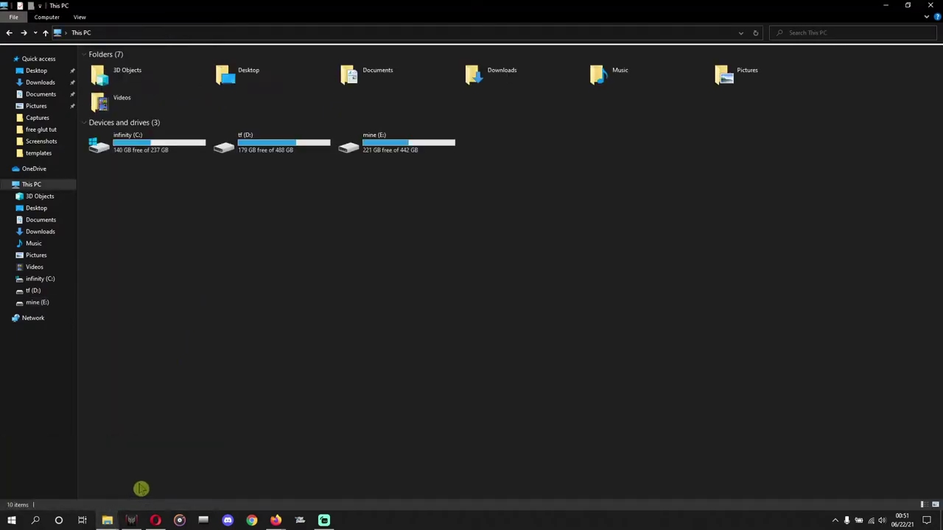
double_click(141, 161)
double_click(127, 76)
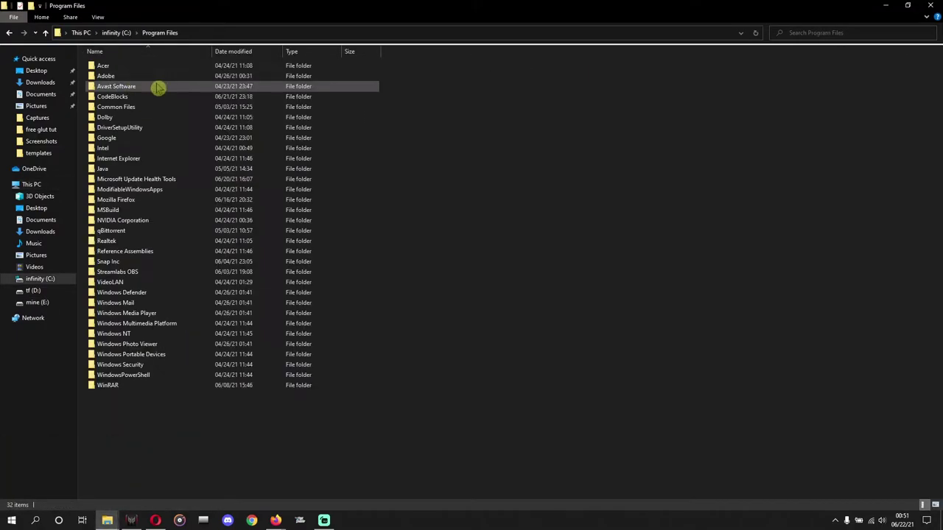
double_click(127, 97)
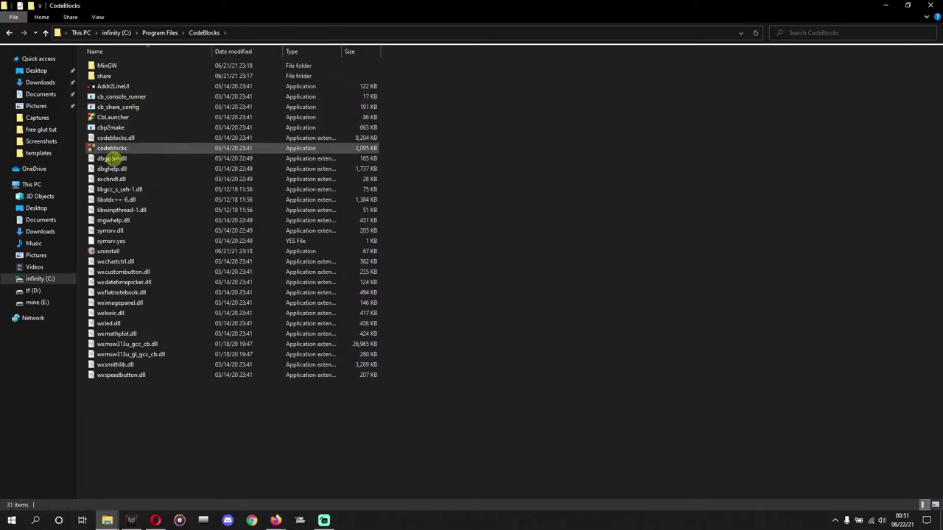
left_click(10, 34)
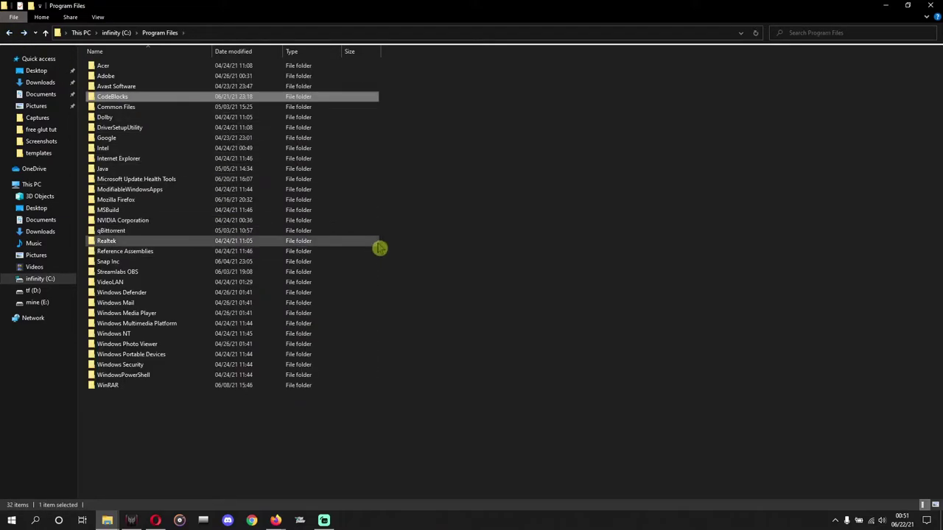
right_click(116, 98)
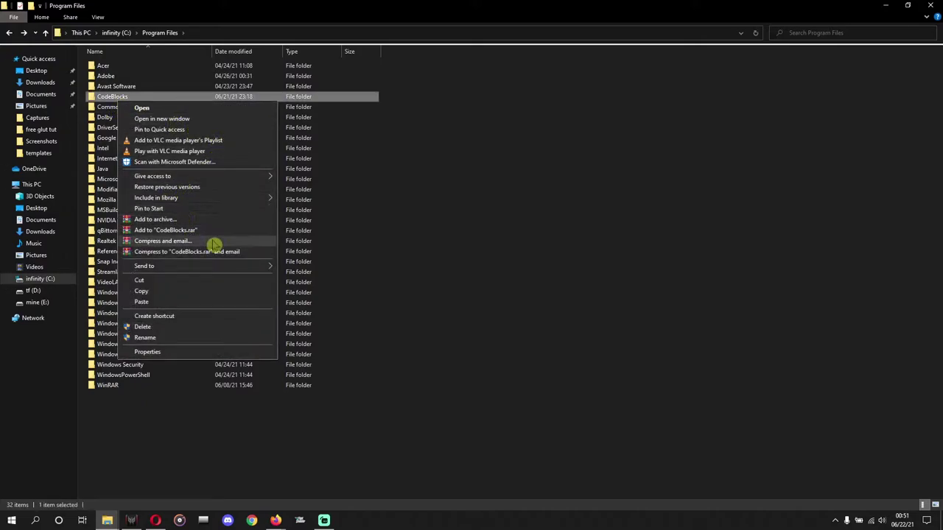
left_click(181, 130)
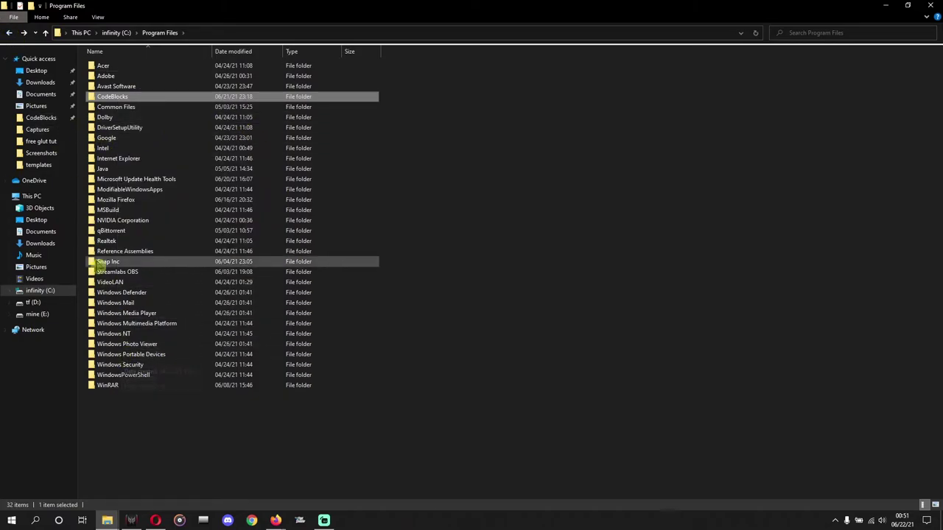
Pin the freeglut folder inside "free glut tut" to Quick access
mouse_move(120, 513)
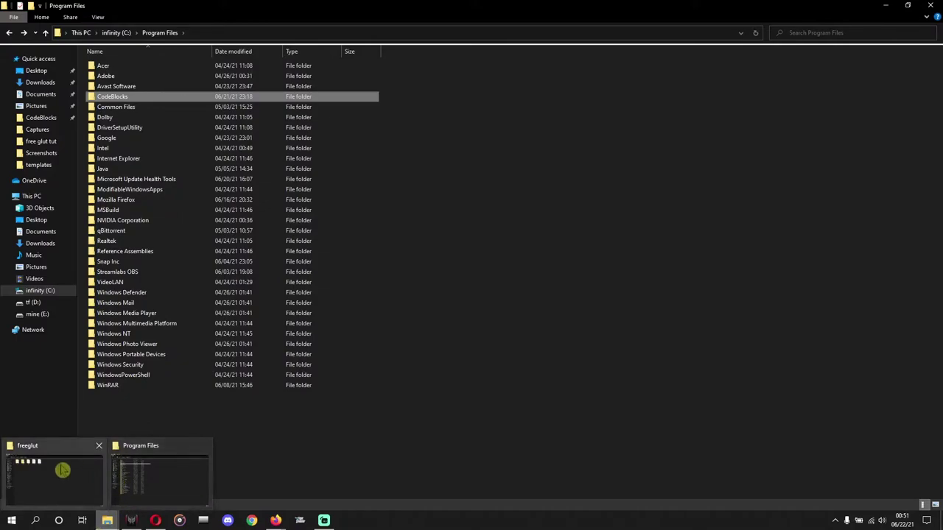
left_click(70, 462)
left_click(10, 33)
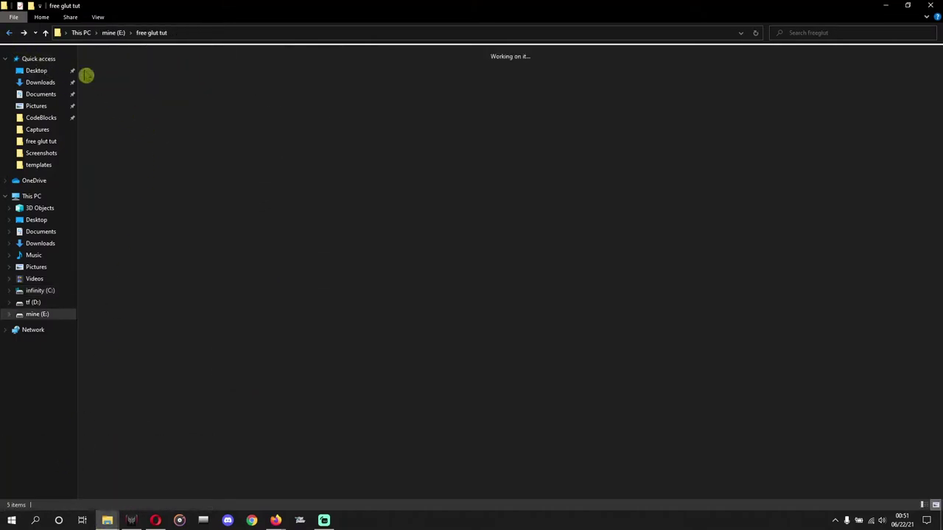
right_click(101, 83)
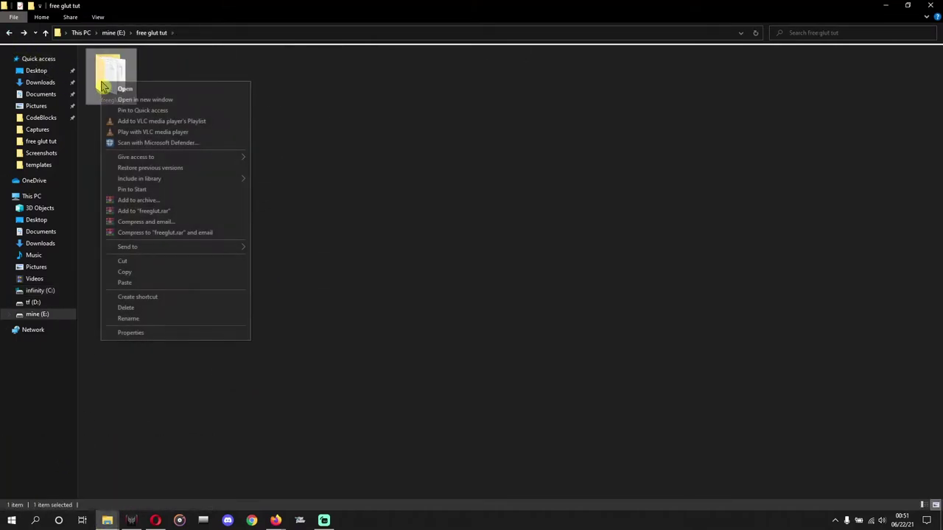
left_click(147, 110)
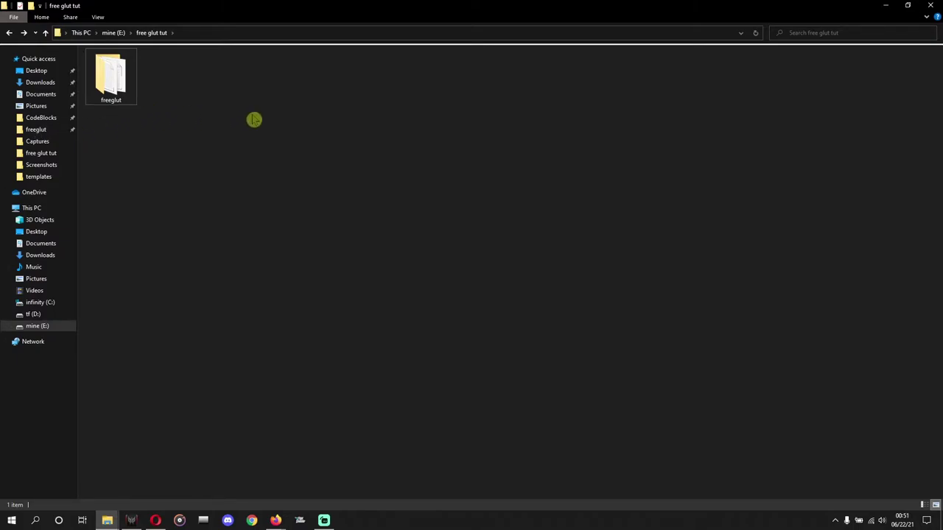
Copy freeglut.h, freeglut_ext.h, freeglut_std.h and glut.h from the GL folder within freeglut's include folder
double_click(119, 97)
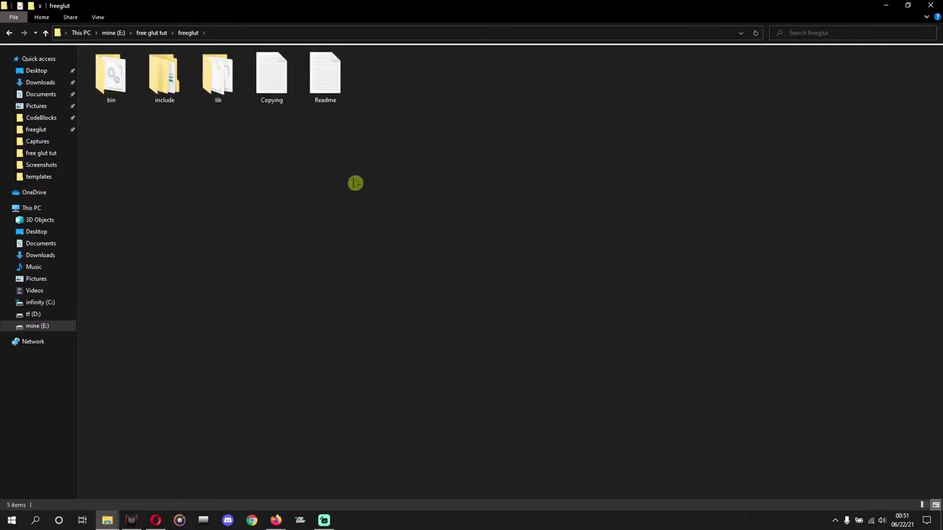
double_click(177, 98)
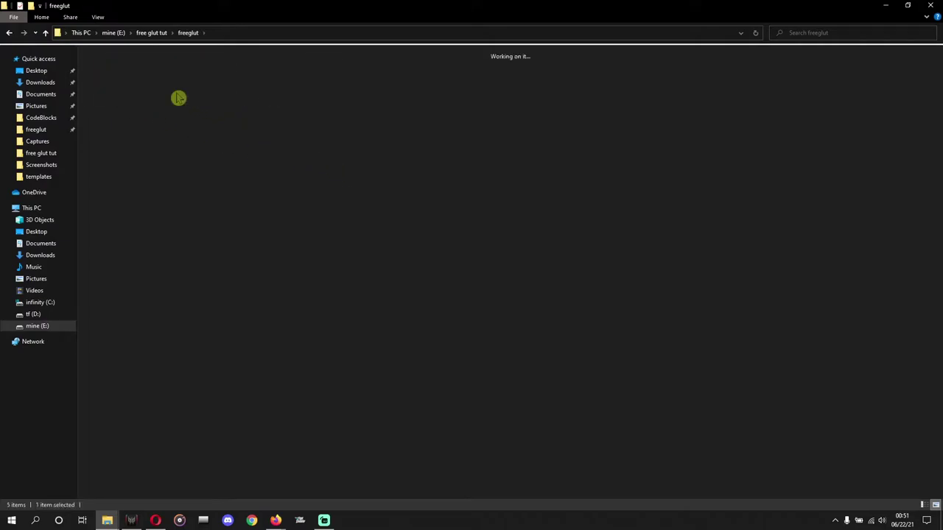
double_click(126, 102)
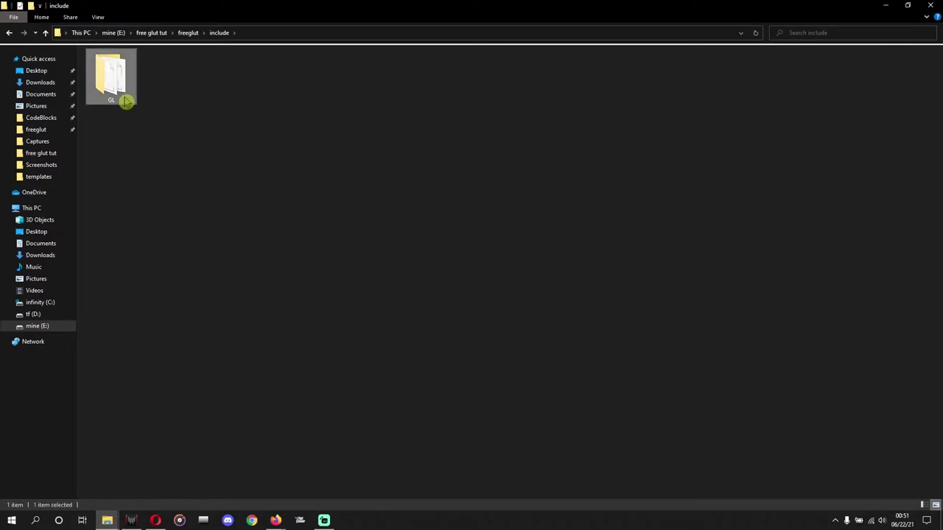
left_click_drag(369, 107, 116, 84)
right_click(116, 84)
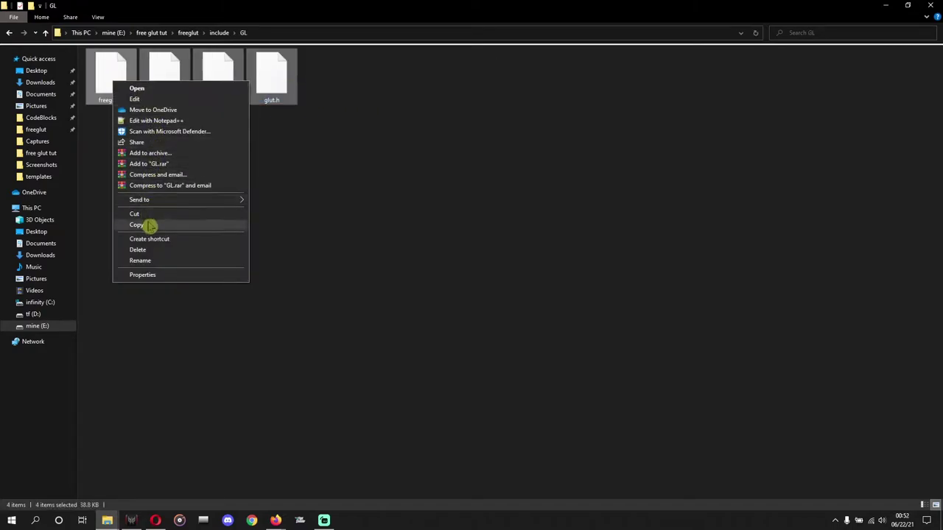
left_click(146, 224)
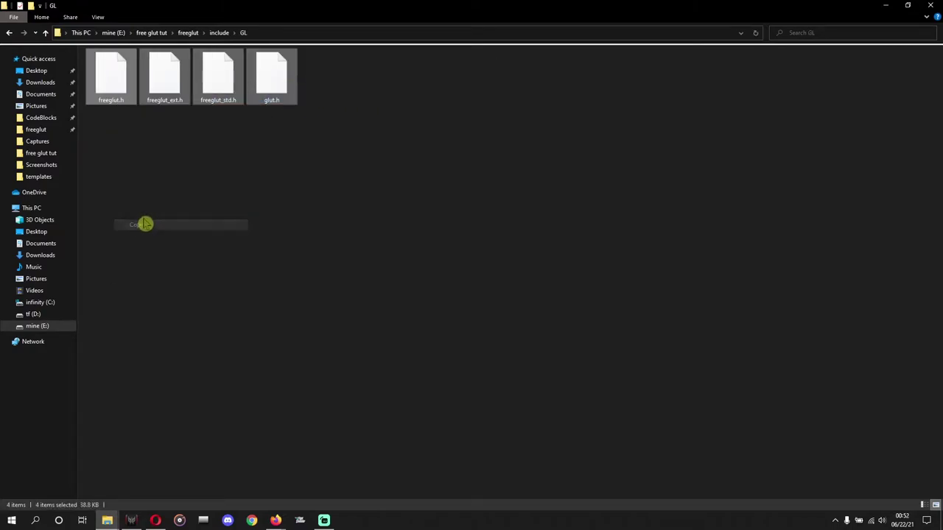
Paste the copied header files into MinGW\x86_64-w64-mingw32\include\GL of the CodeBlocks folder, replacing the existing ones
left_click(42, 120)
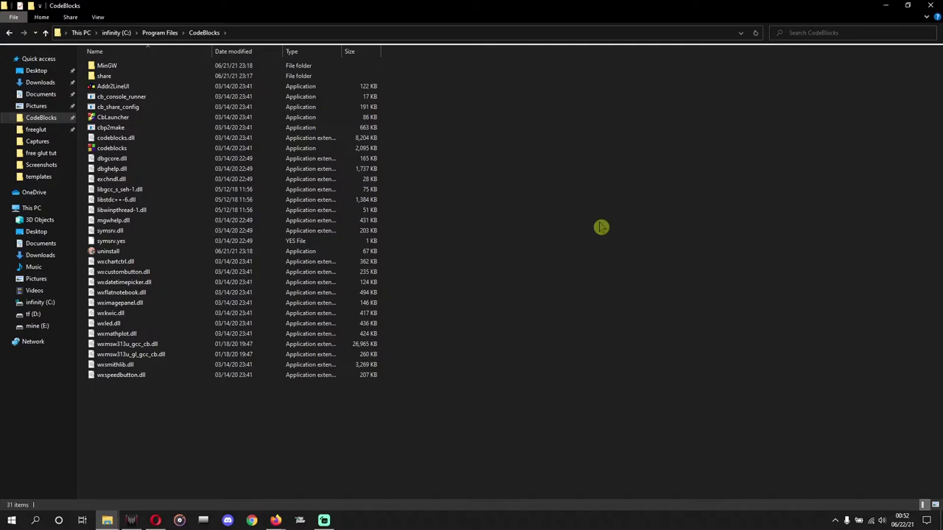
double_click(109, 67)
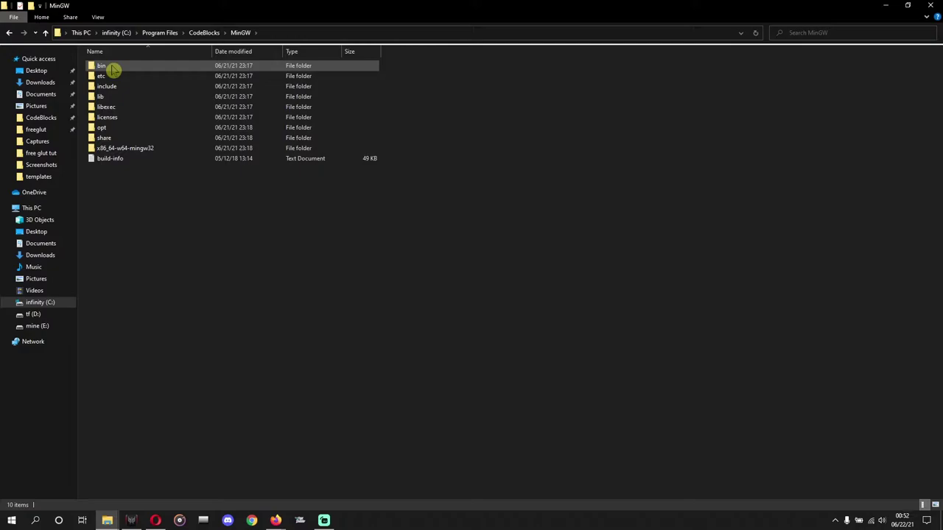
left_click(105, 150)
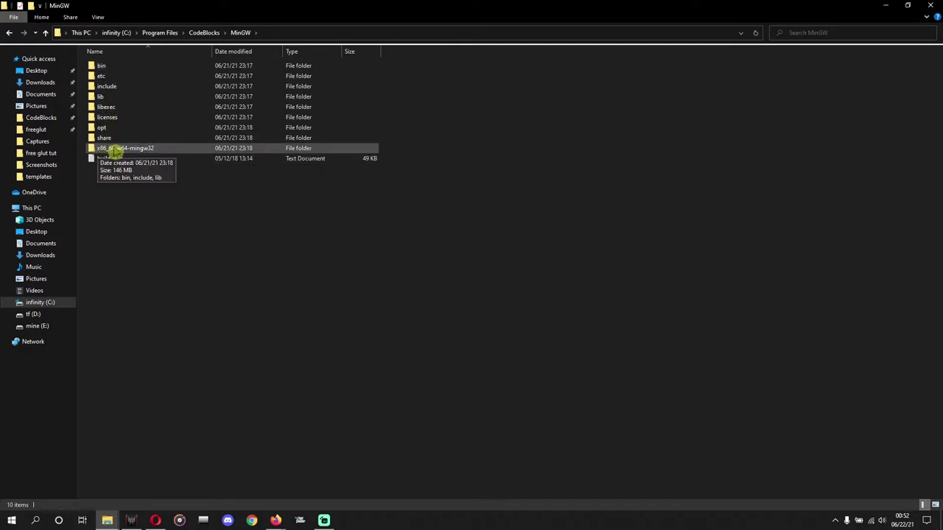
double_click(169, 151)
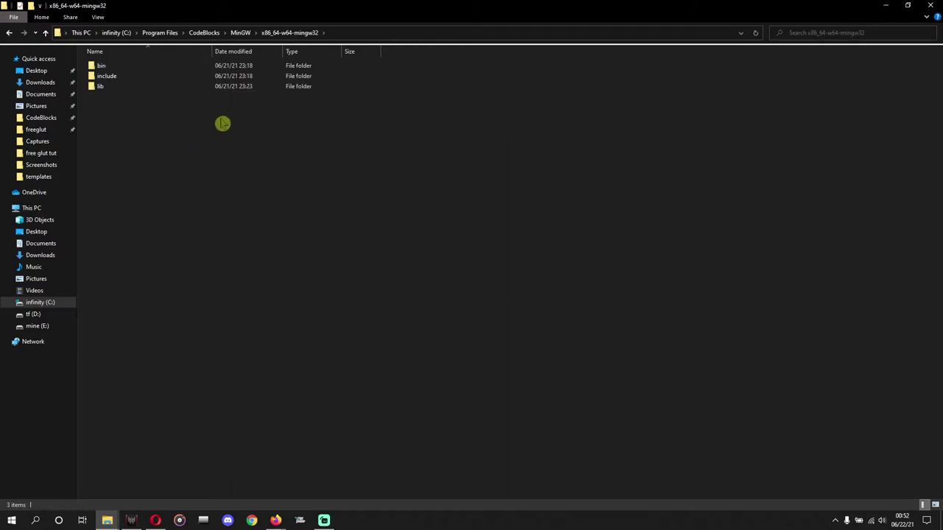
double_click(118, 77)
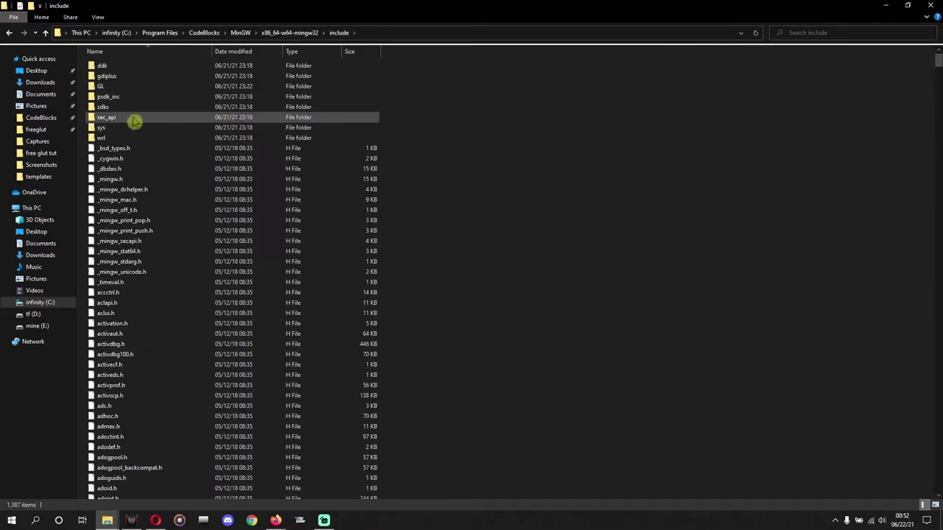
double_click(126, 88)
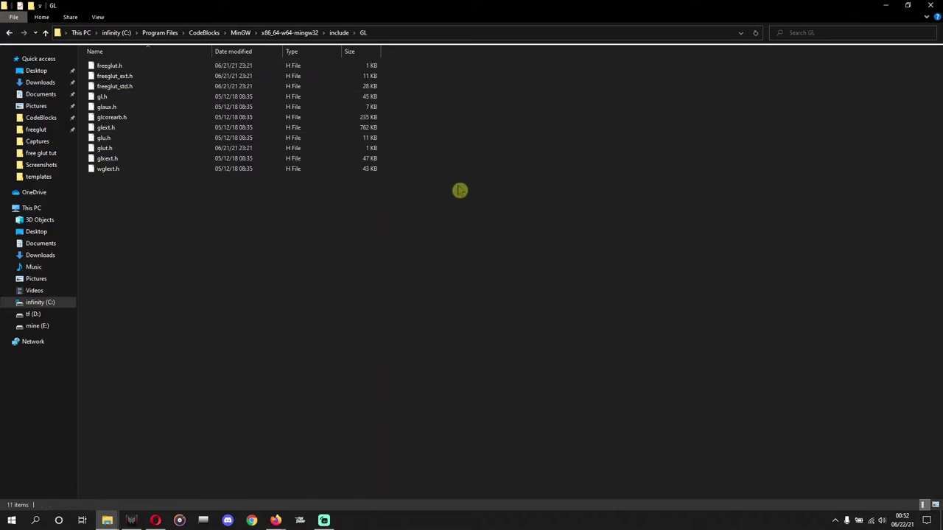
right_click(459, 164)
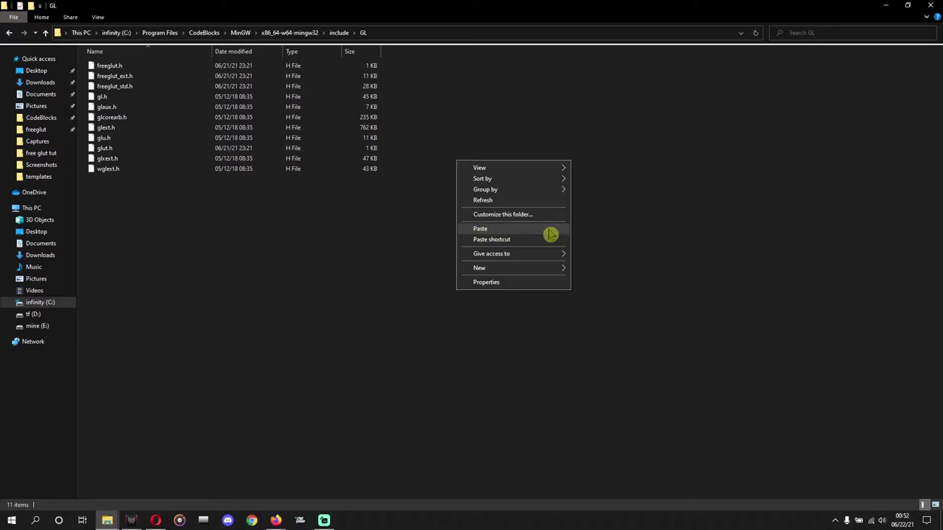
left_click(492, 231)
left_click(446, 186)
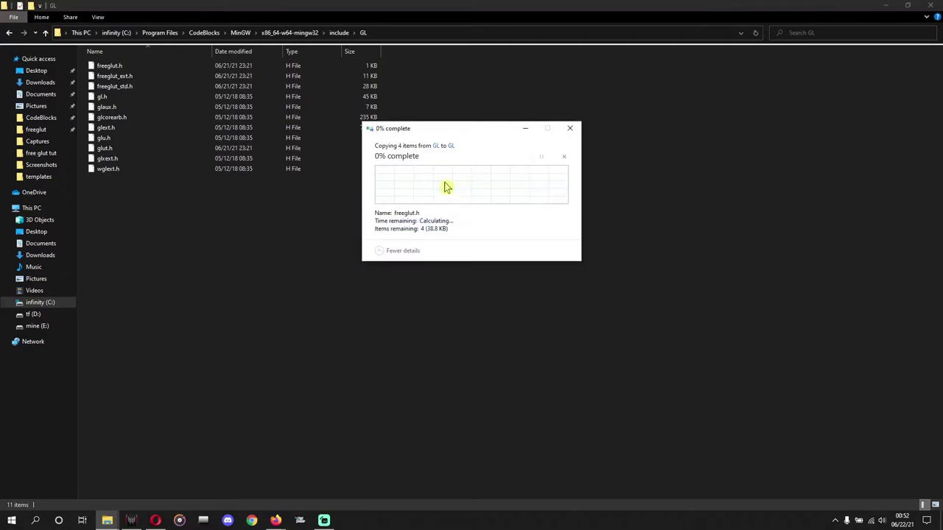
left_click(441, 272)
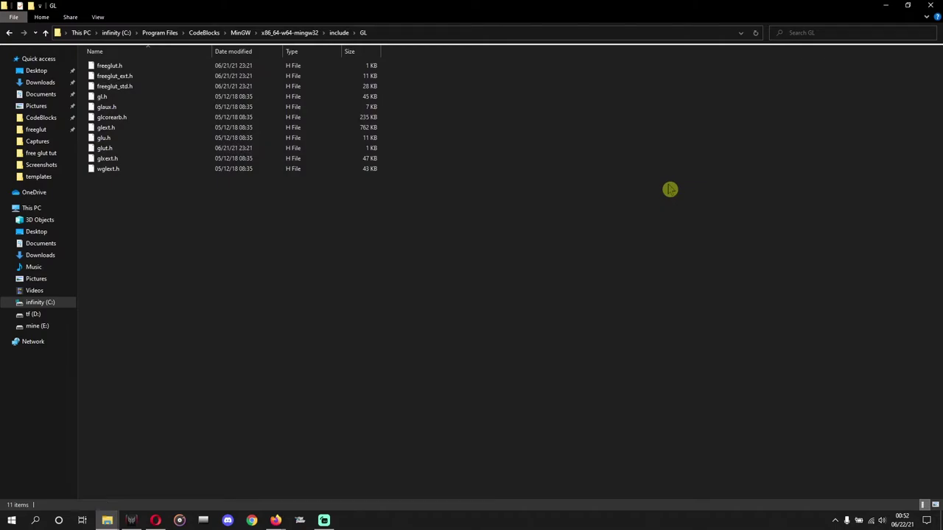
Copy libfreeglut.a and libfreeglut_static.a from the main level of freeglut's lib folder
left_click(39, 129)
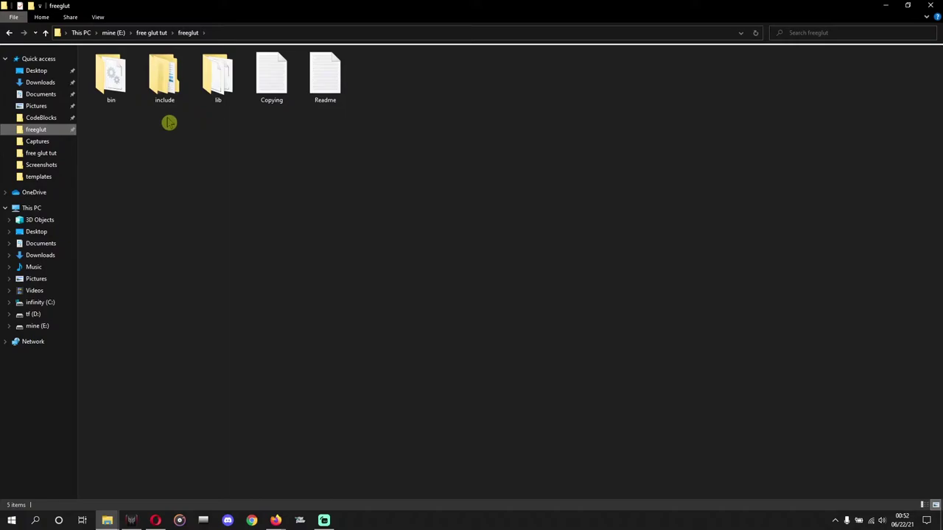
double_click(211, 98)
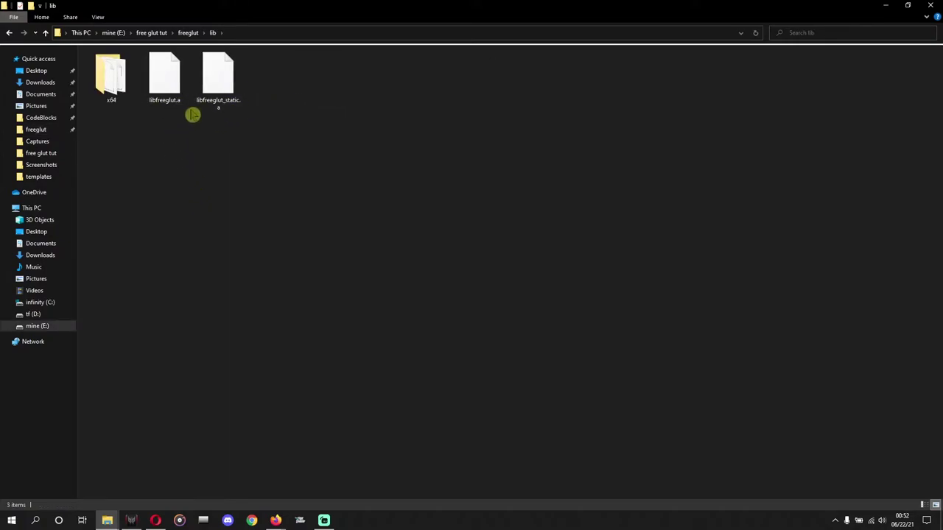
left_click_drag(164, 130, 214, 76)
right_click(216, 74)
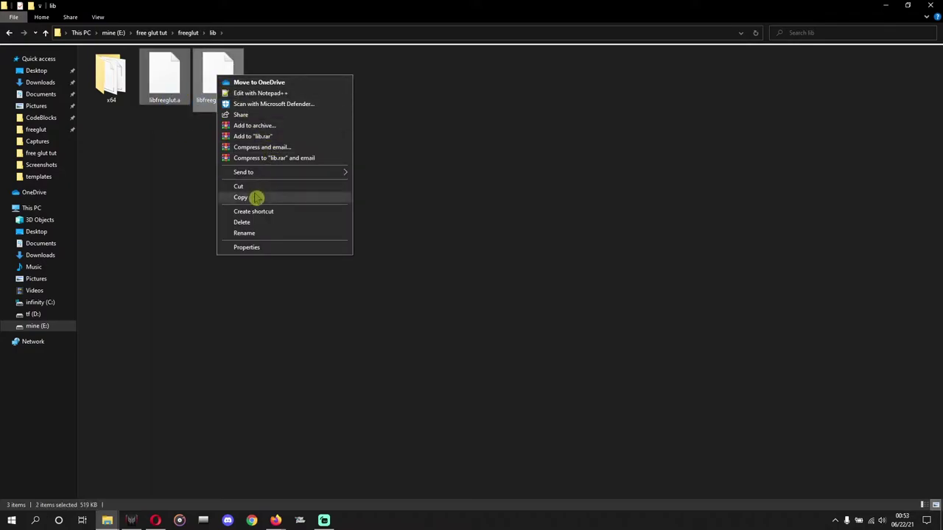
left_click(255, 198)
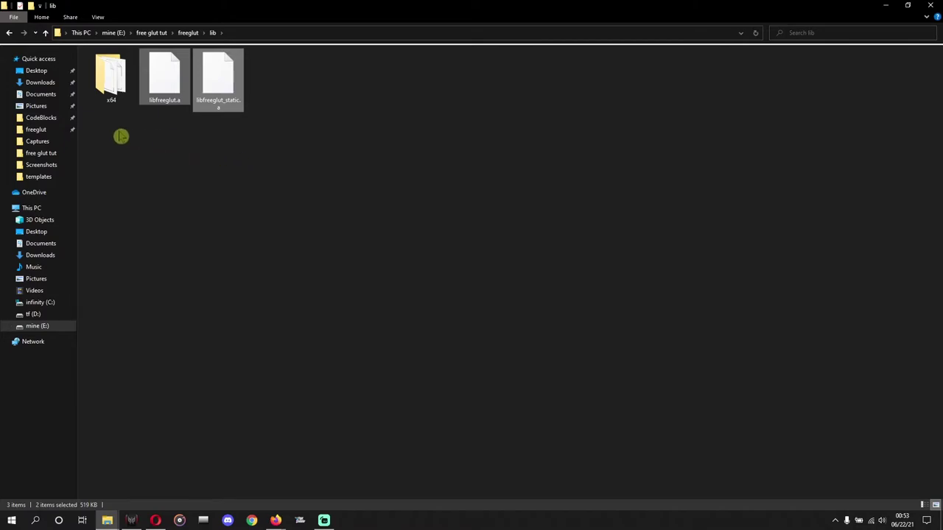
Paste the two library files into CodeBlocks\MinGW\x86_64-w64-mingw32\lib, replacing the existing files and granting administrator permission
left_click(40, 119)
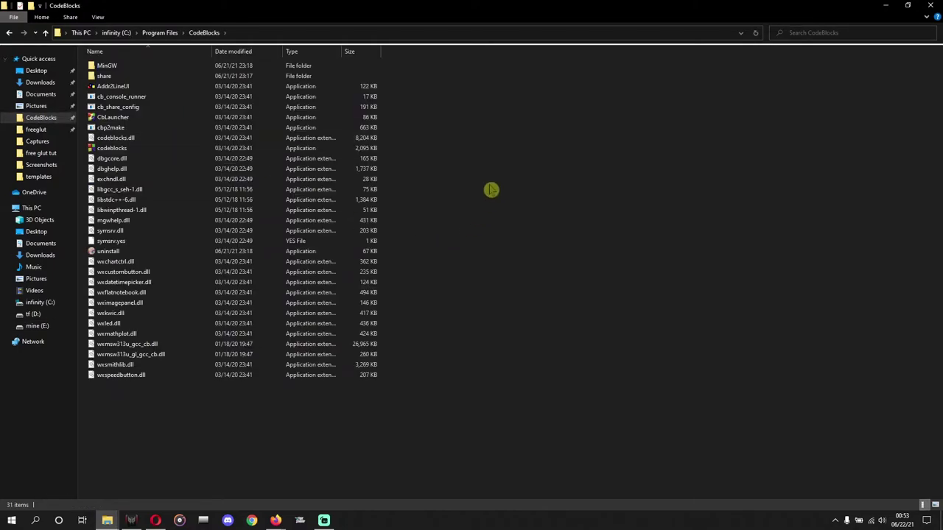
double_click(110, 68)
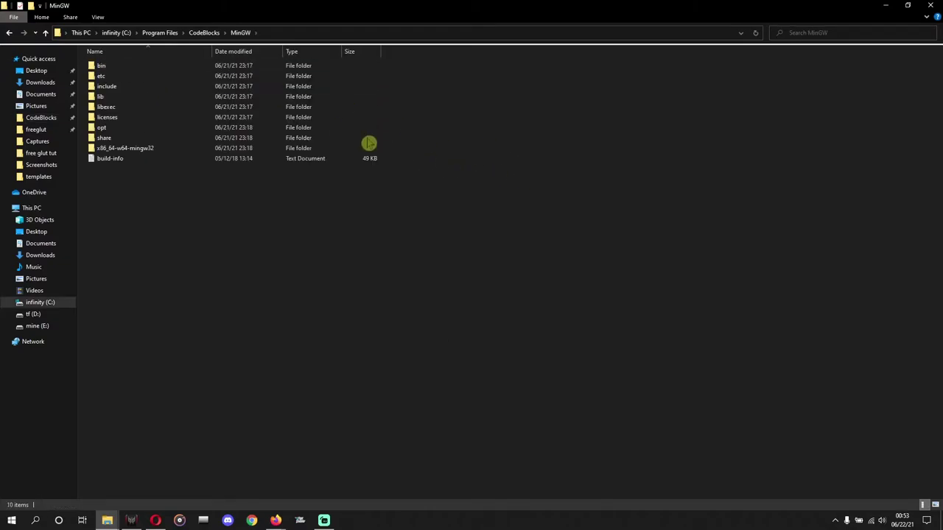
double_click(140, 156)
double_click(129, 87)
right_click(656, 173)
left_click(692, 243)
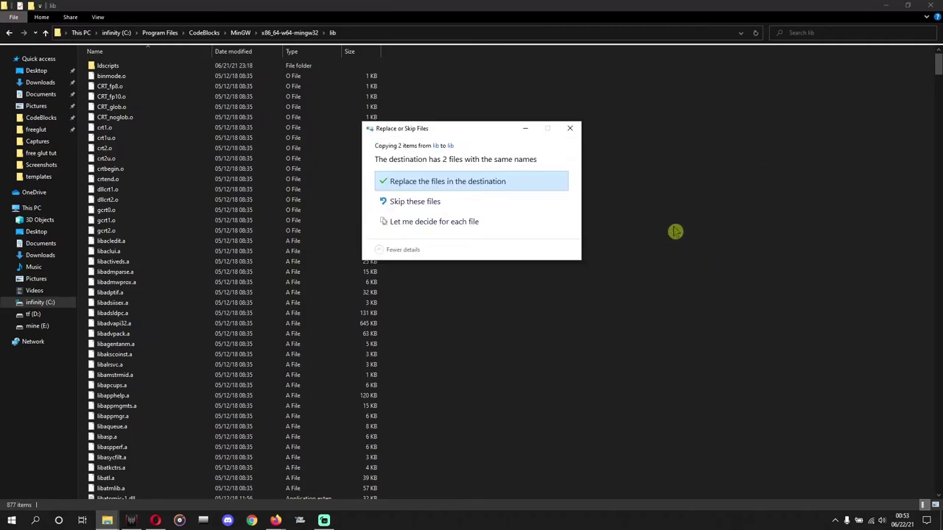
left_click(457, 182)
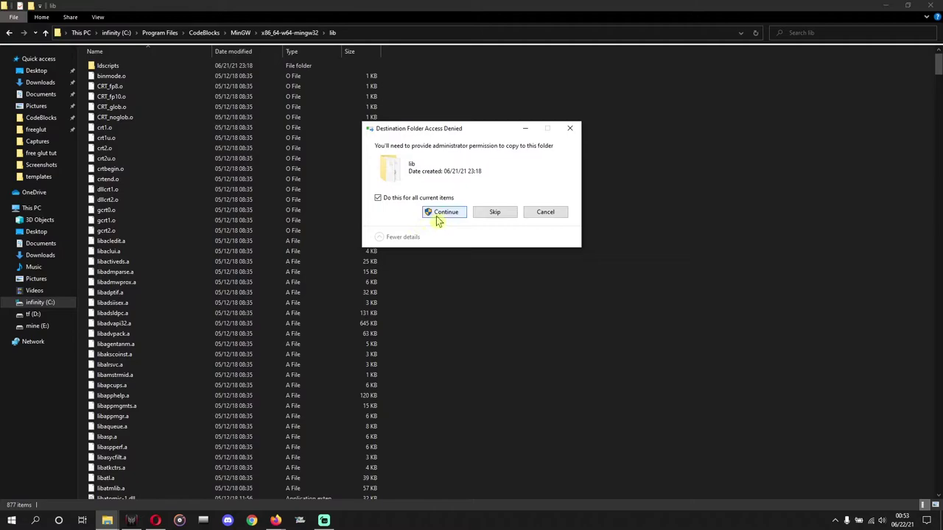
left_click(441, 213)
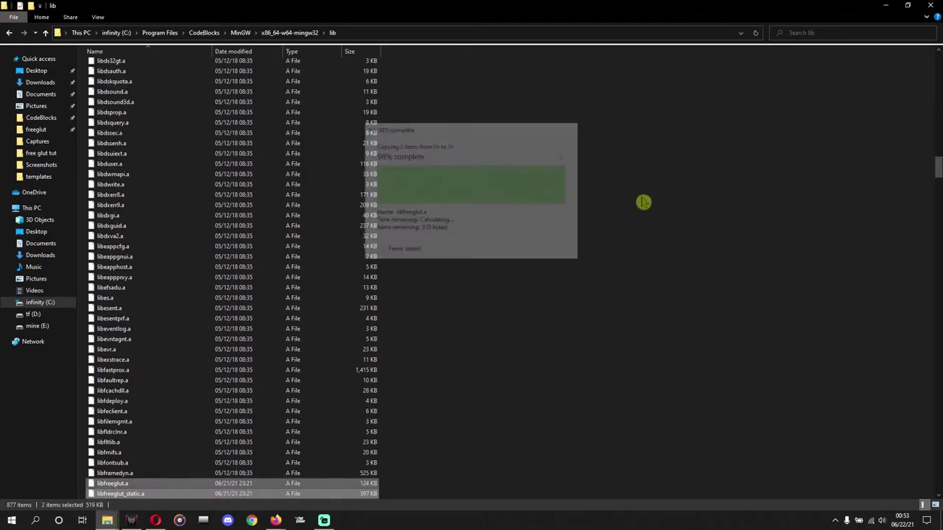
scroll(567, 217, "down", 2)
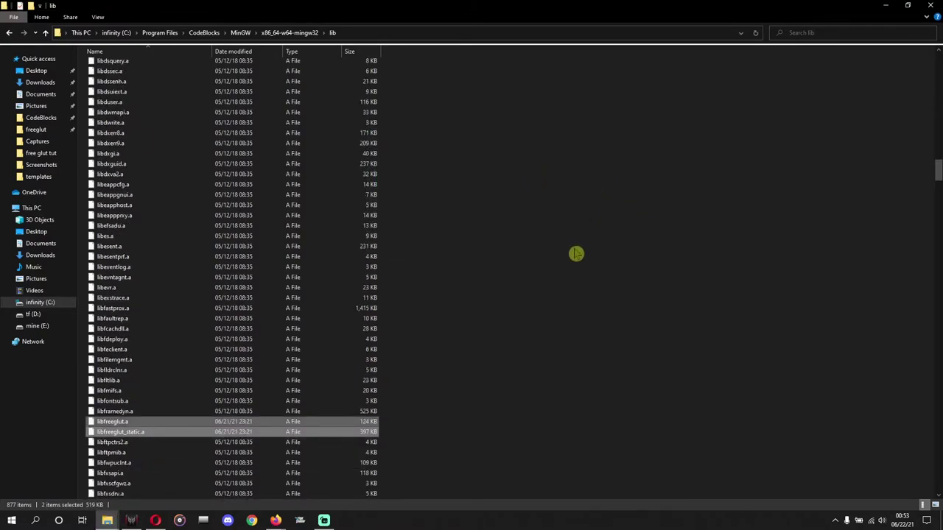
left_click(569, 231)
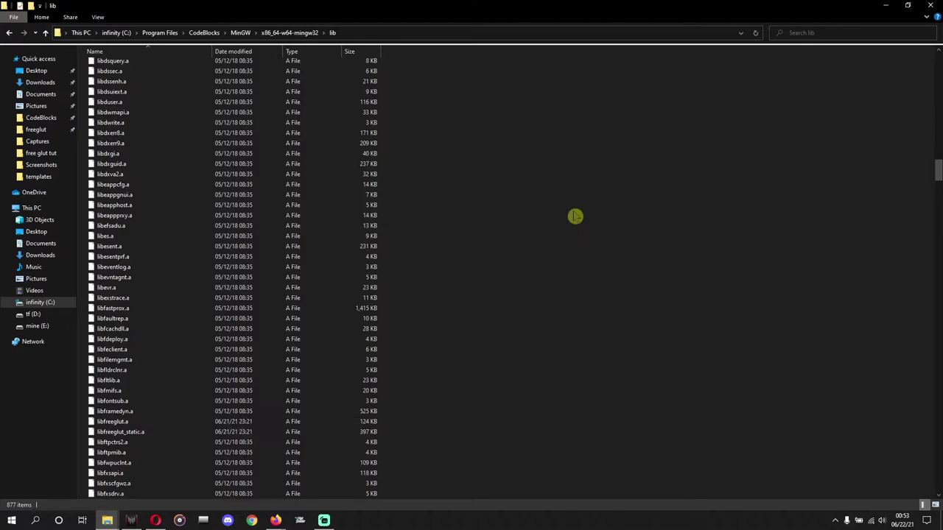
Copy libfreeglut.a and libfreeglut_static.a from the x64 folder within freeglut's lib folder
left_click(37, 131)
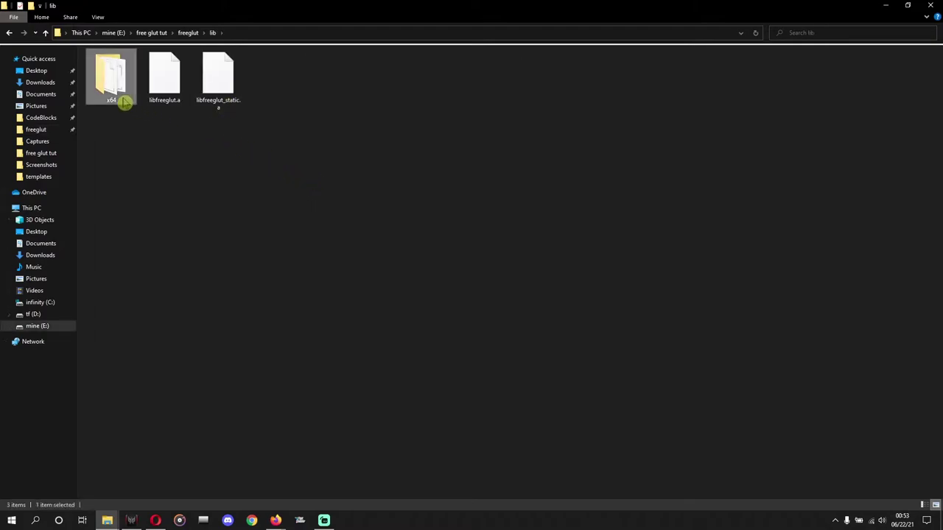
double_click(123, 100)
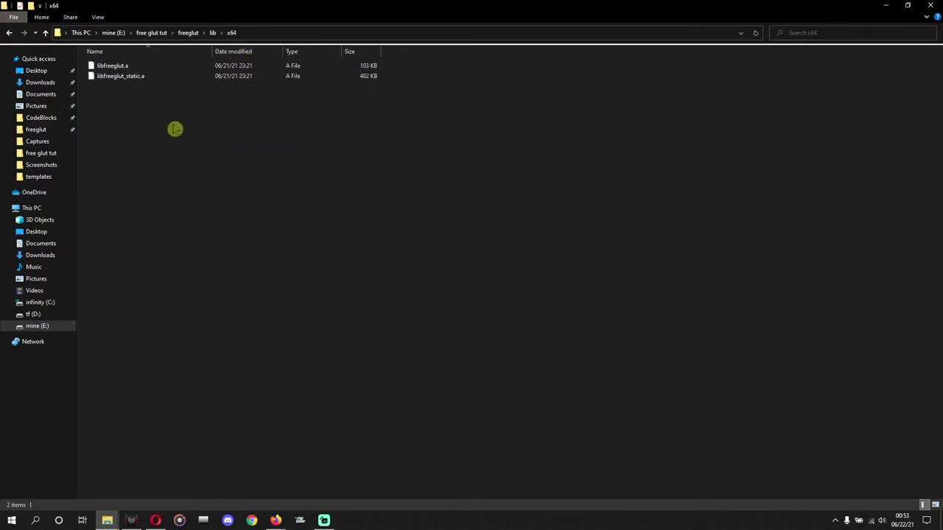
left_click_drag(158, 113, 122, 74)
right_click(121, 74)
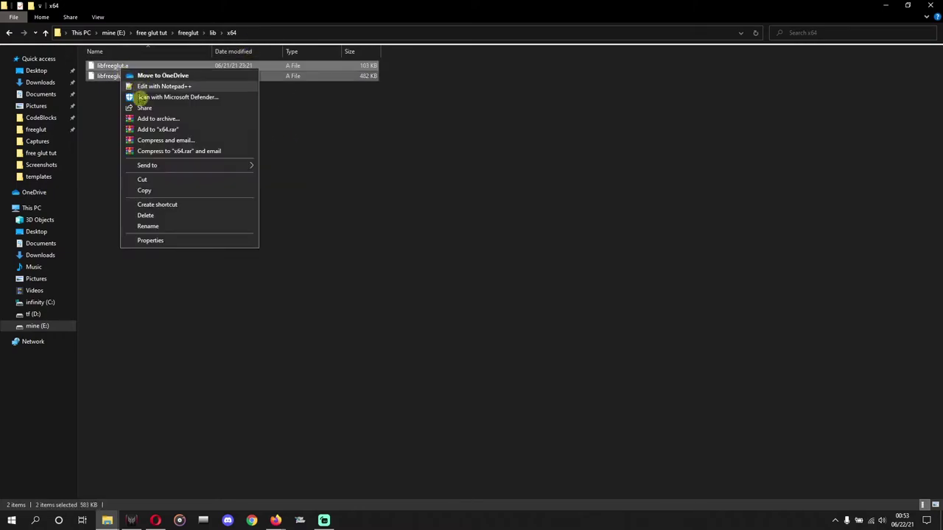
left_click(179, 189)
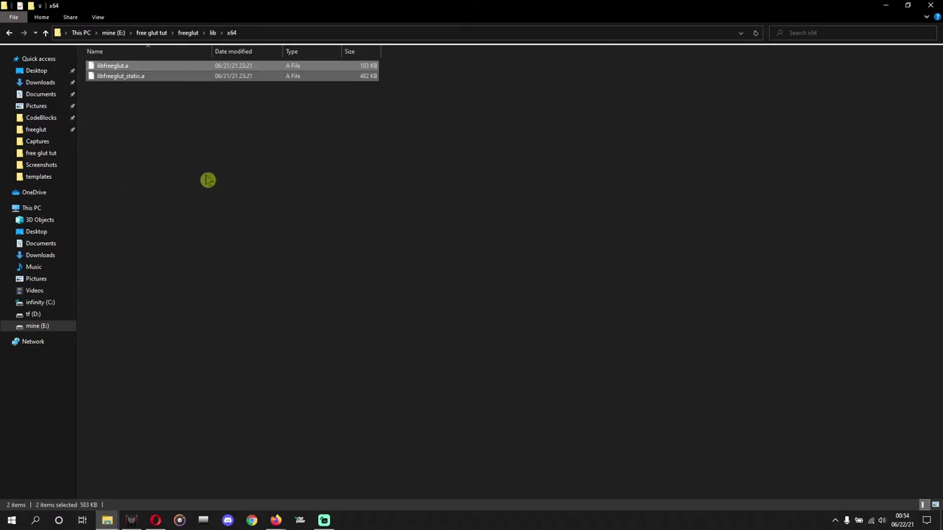
Paste the x64 library files into CodeBlocks\MinGW\x86_64-w64-mingw32\lib, replacing the files of the same name with administrator permission
left_click(19, 122)
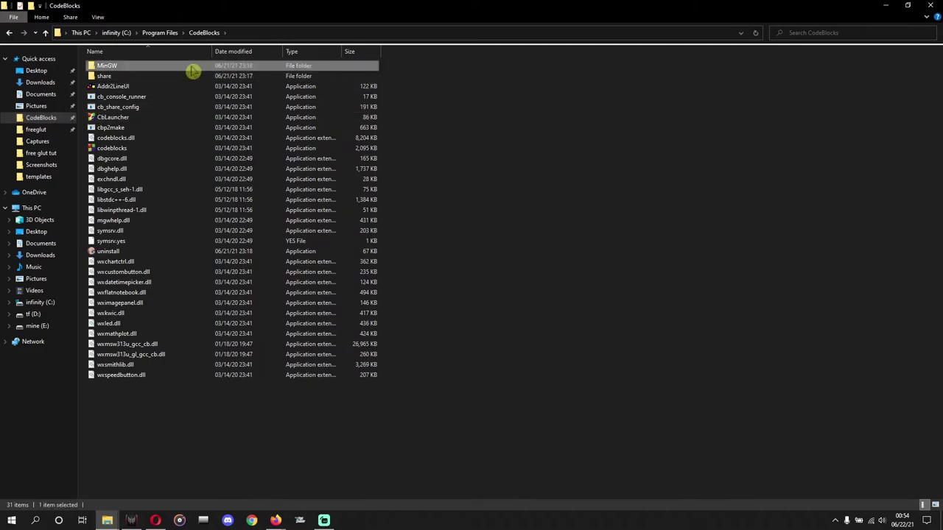
double_click(193, 67)
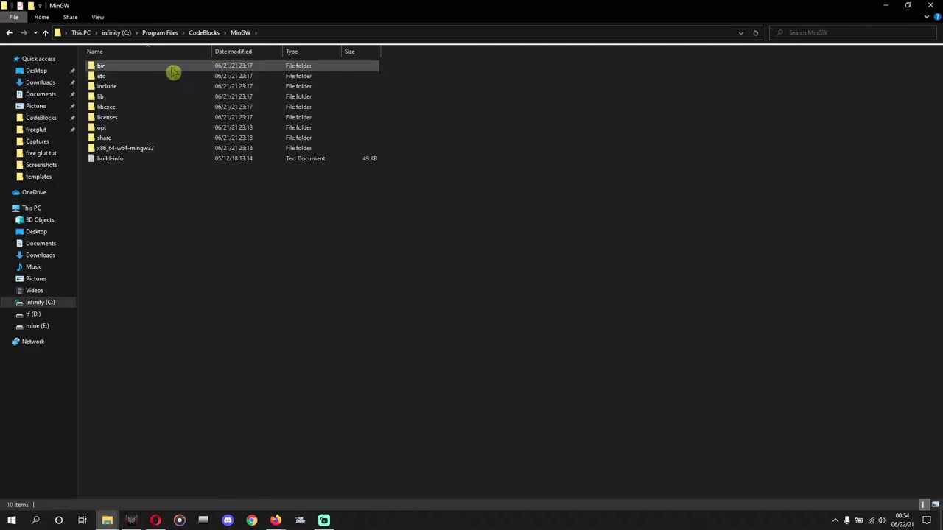
double_click(132, 148)
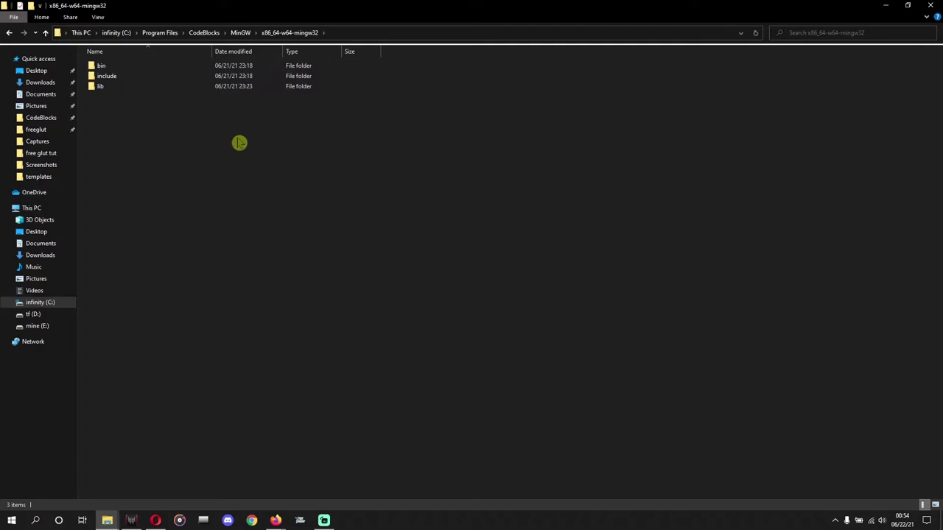
double_click(155, 87)
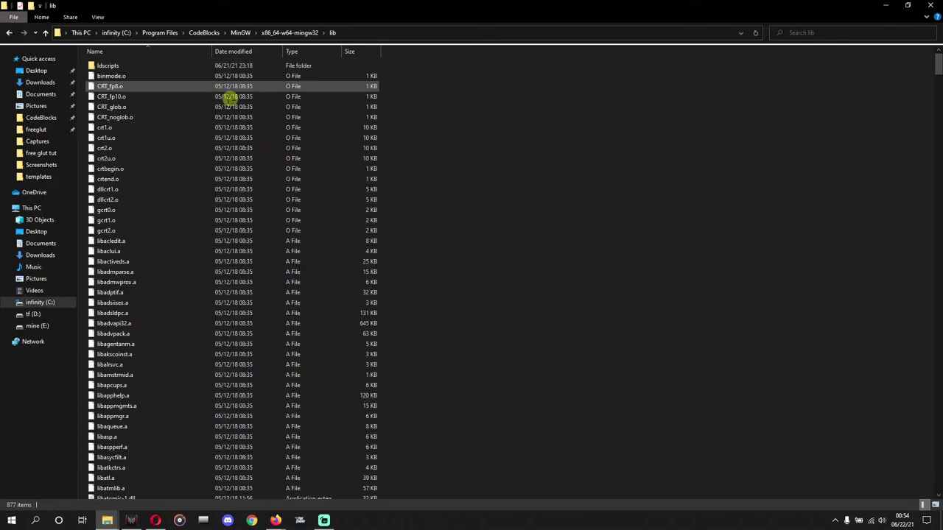
right_click(528, 140)
left_click(557, 204)
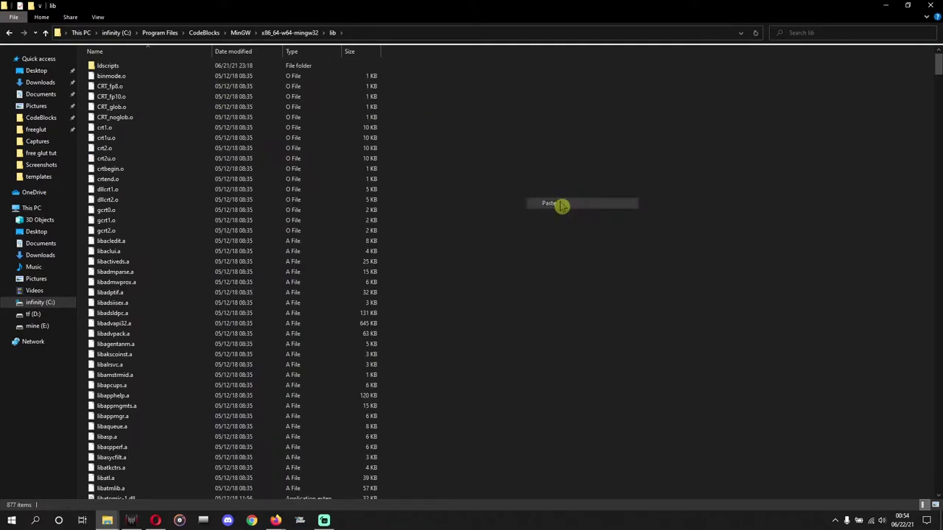
left_click(481, 184)
left_click(446, 212)
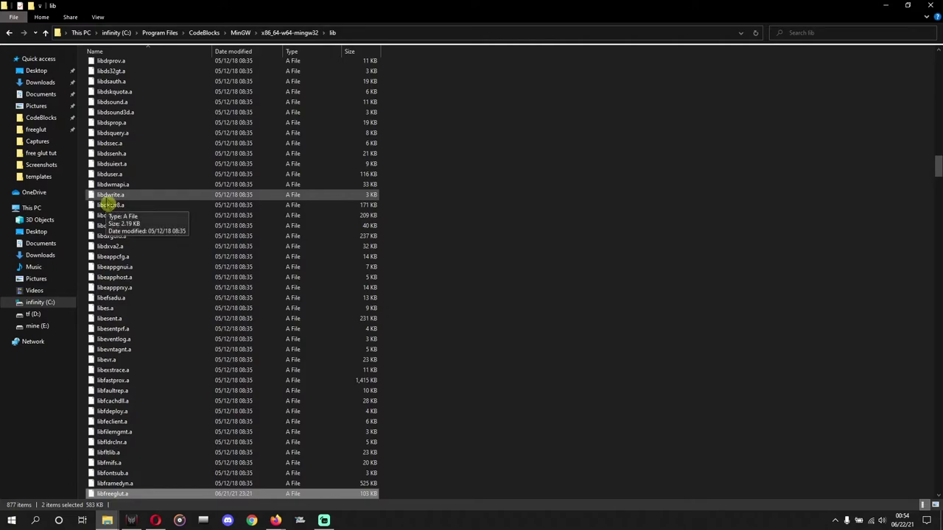
Copy freeglut.dll from the x64 folder within freeglut's bin folder
left_click(39, 131)
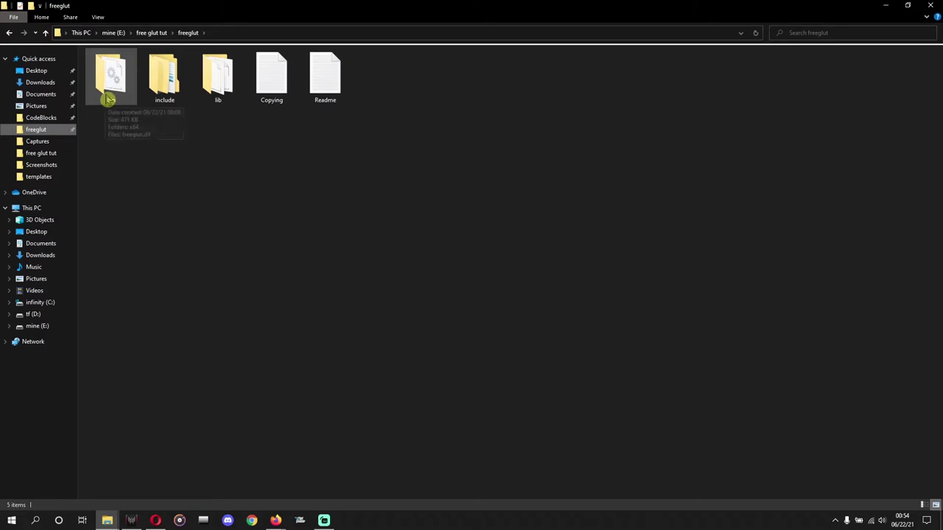
double_click(109, 99)
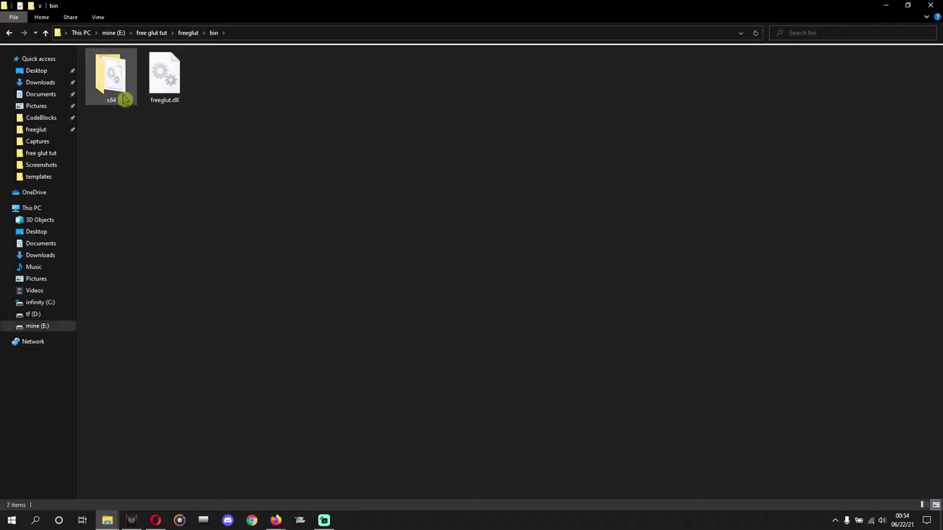
double_click(125, 99)
right_click(126, 98)
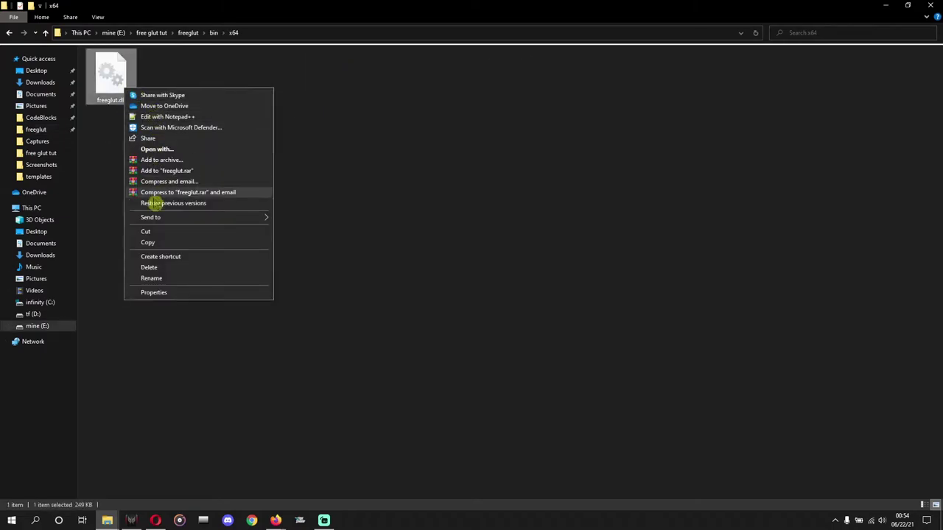
left_click(165, 243)
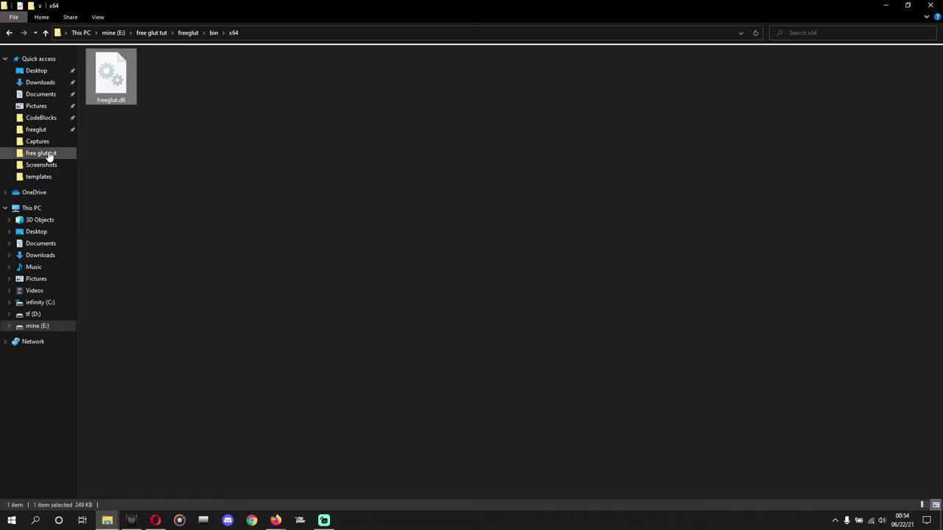
Paste freeglut.dll into the Windows folder on drive C, replacing the existing file
left_click(42, 307)
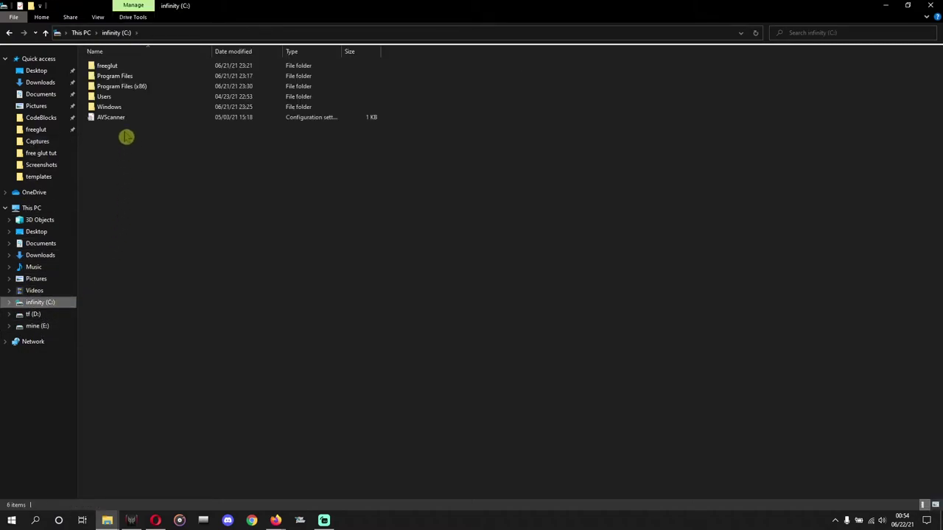
double_click(124, 109)
right_click(463, 189)
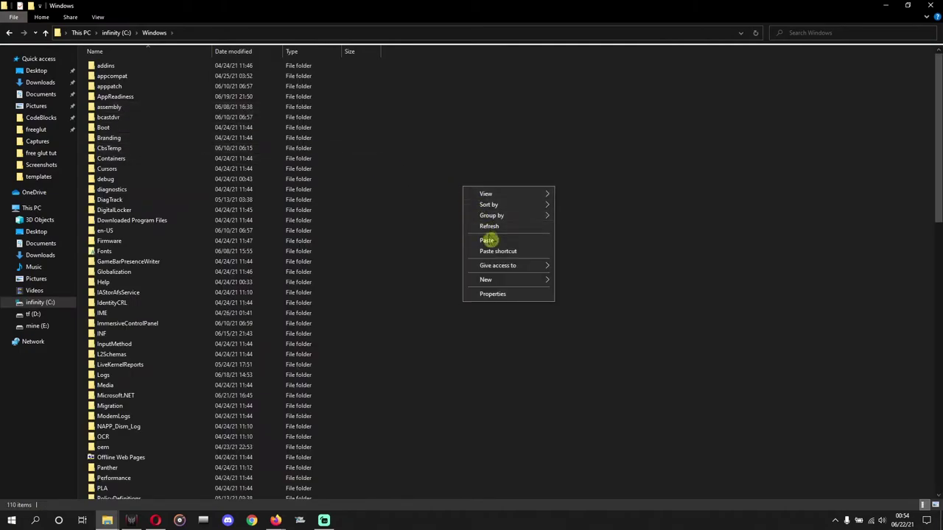
left_click(491, 240)
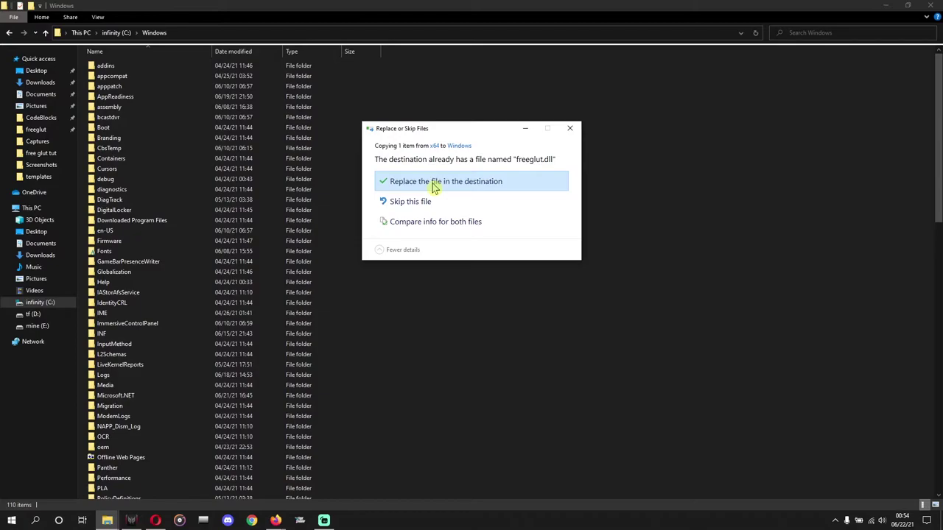
left_click(435, 184)
left_click(435, 194)
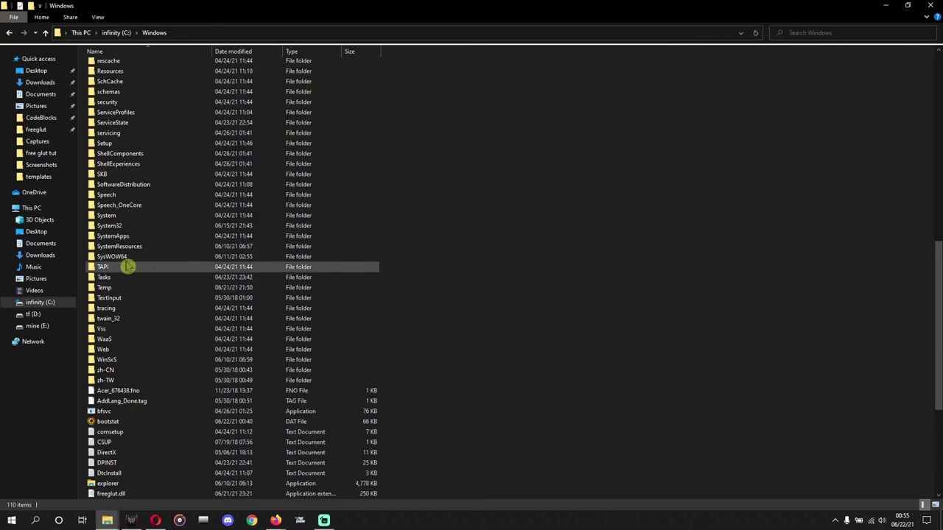
Open the templates folder within CodeBlocks\share\CodeBlocks in Program Files
left_click(42, 118)
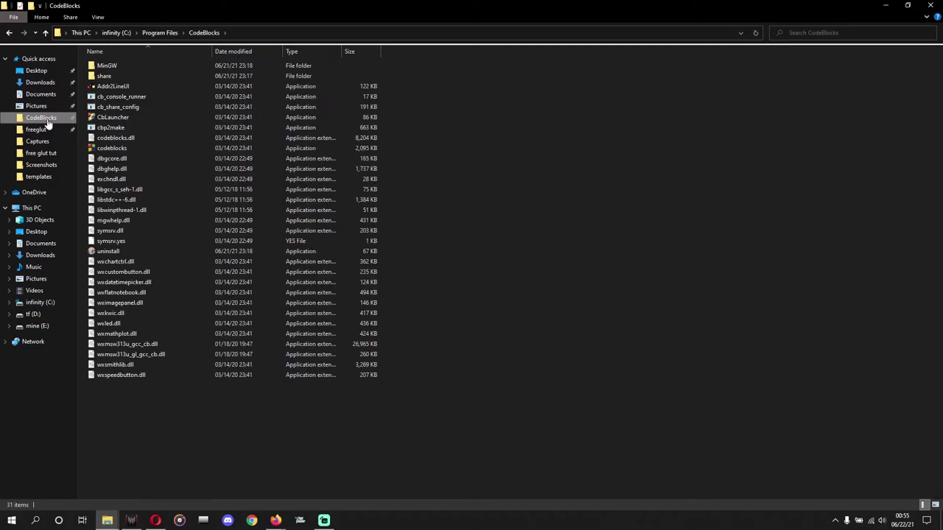
left_click(102, 79)
double_click(104, 79)
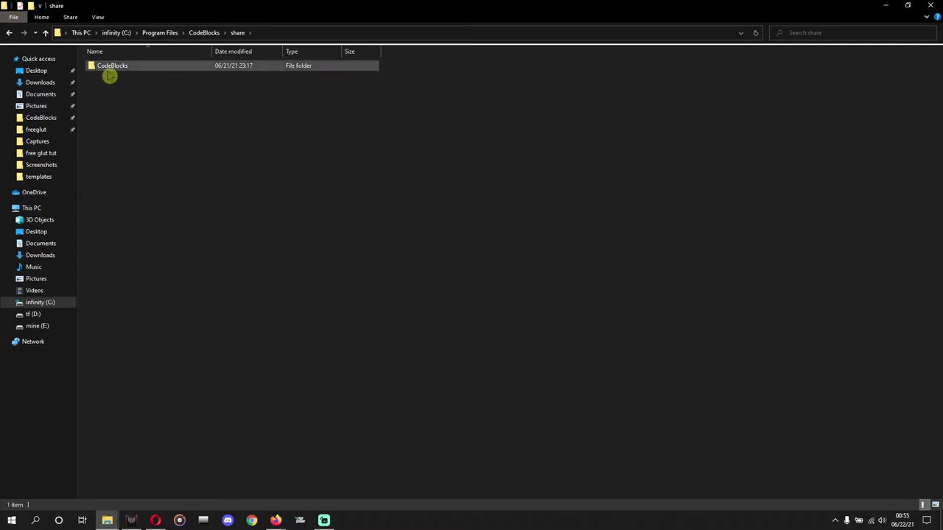
double_click(107, 69)
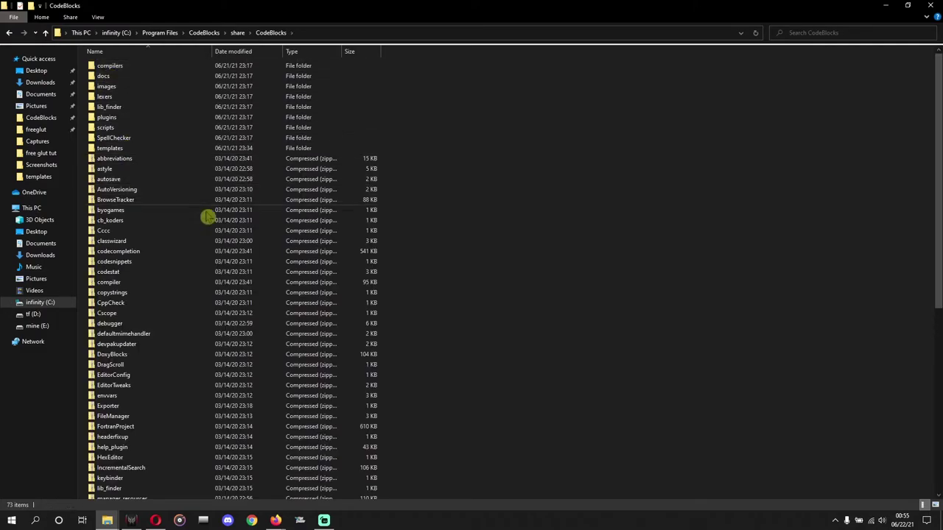
scroll(152, 329, "down", 1)
scroll(152, 329, "up", 1)
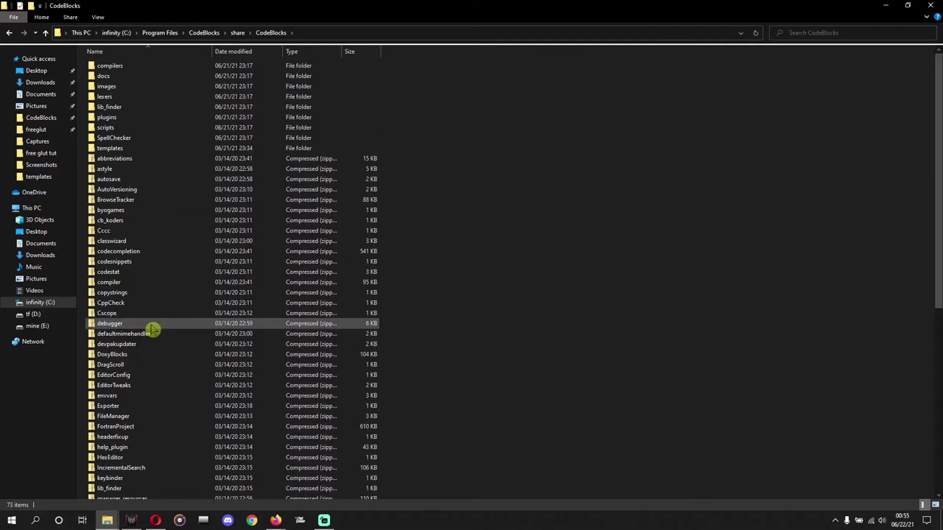
left_click(143, 149)
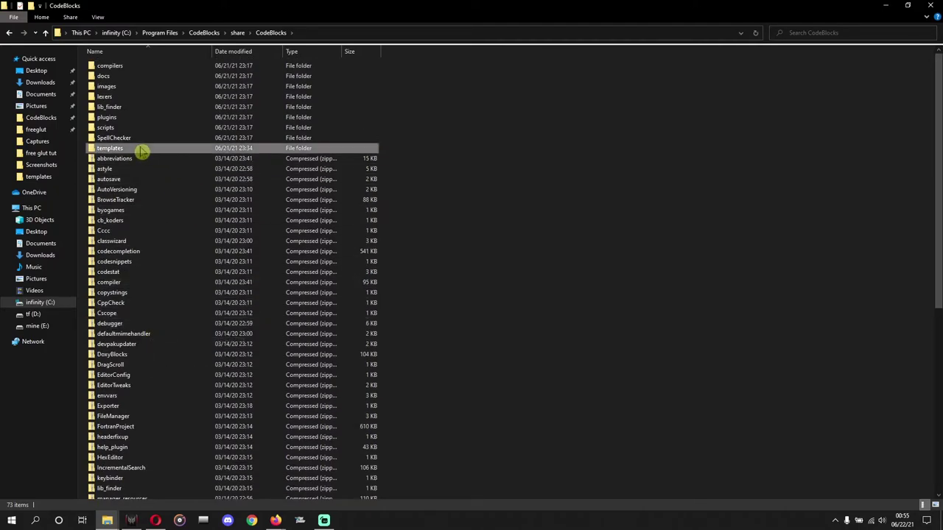
double_click(225, 151)
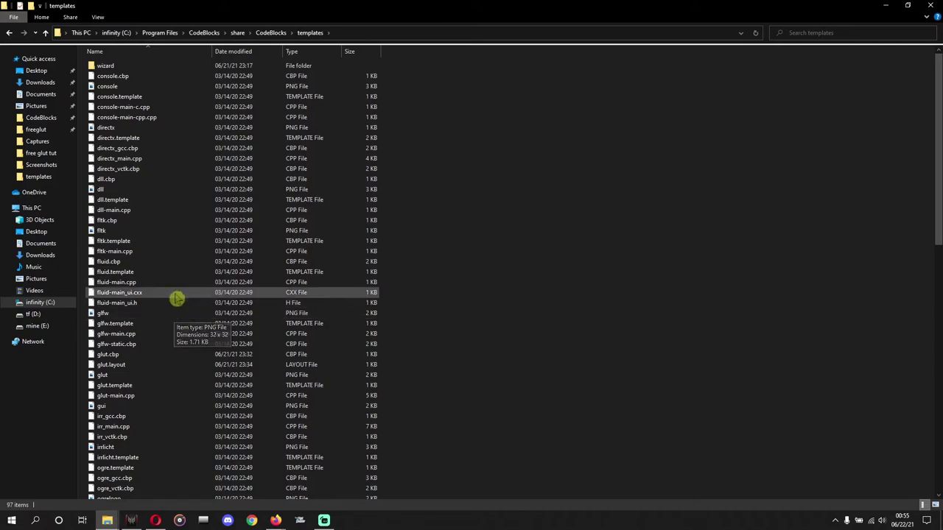
Open the glut.cbp template file for editing in Notepad++
left_click(124, 355)
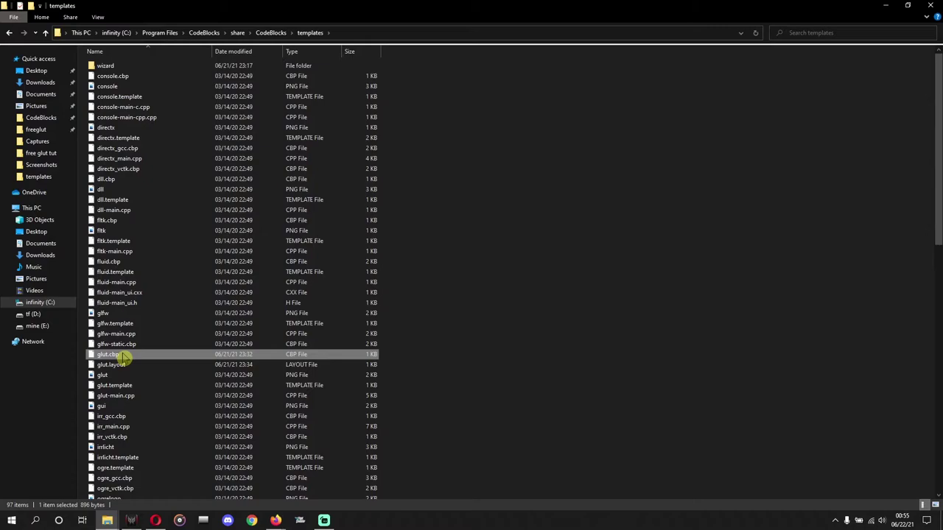
right_click(124, 355)
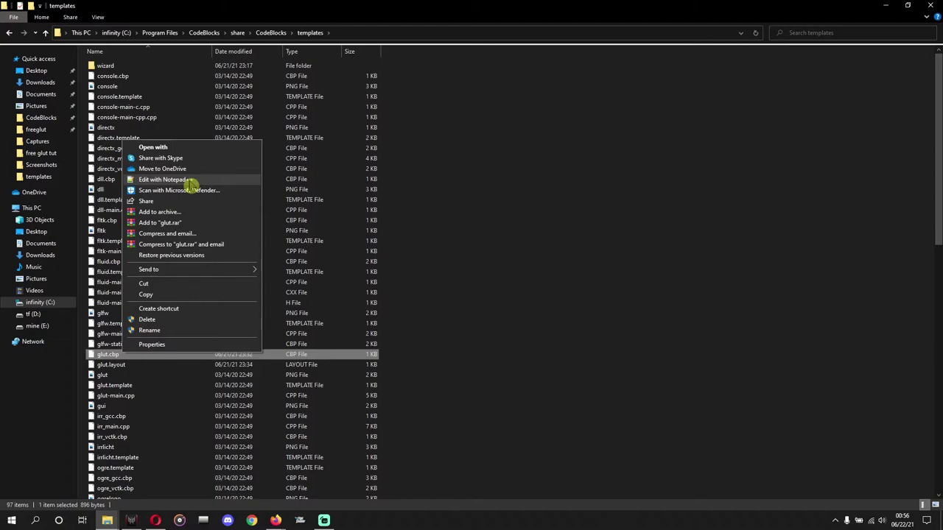
left_click(170, 148)
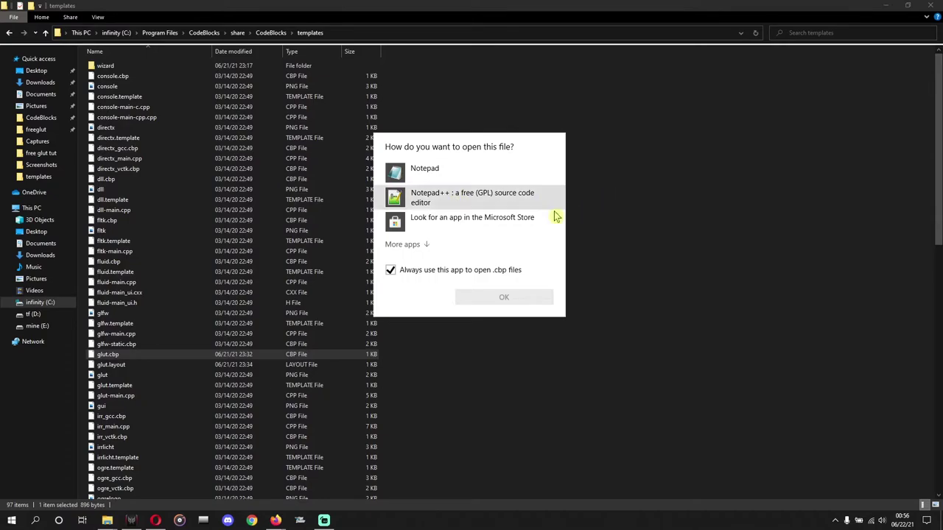
left_click(609, 248)
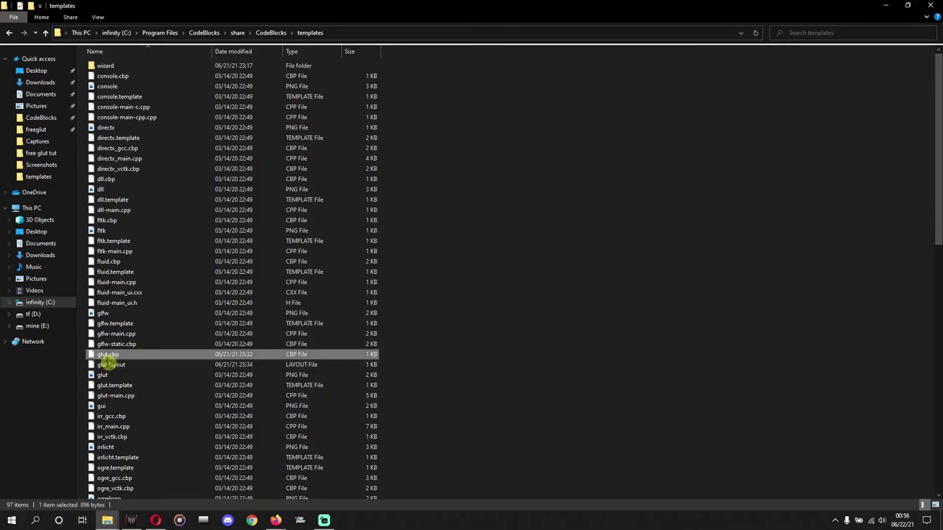
right_click(107, 356)
left_click(147, 184)
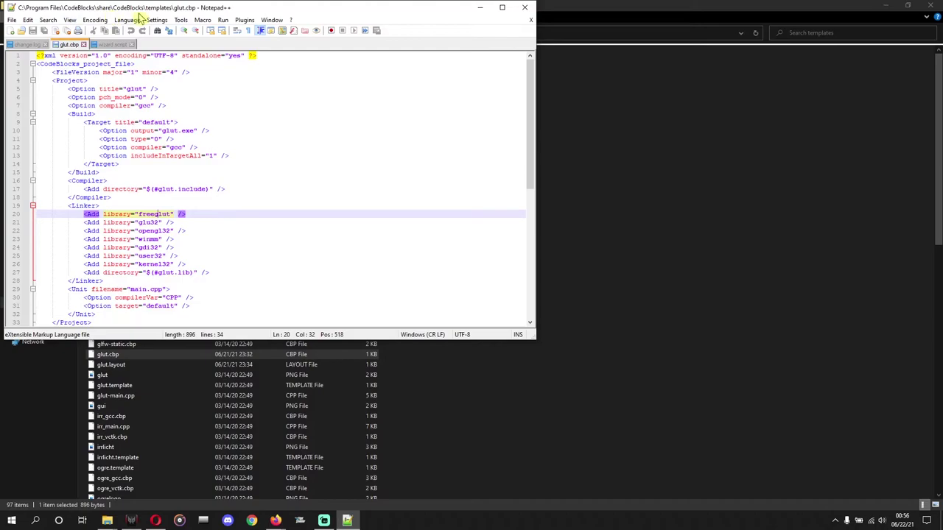
Replace all occurrences of glut32 with freeglut in glut.cbp, and close the editor
left_click(53, 24)
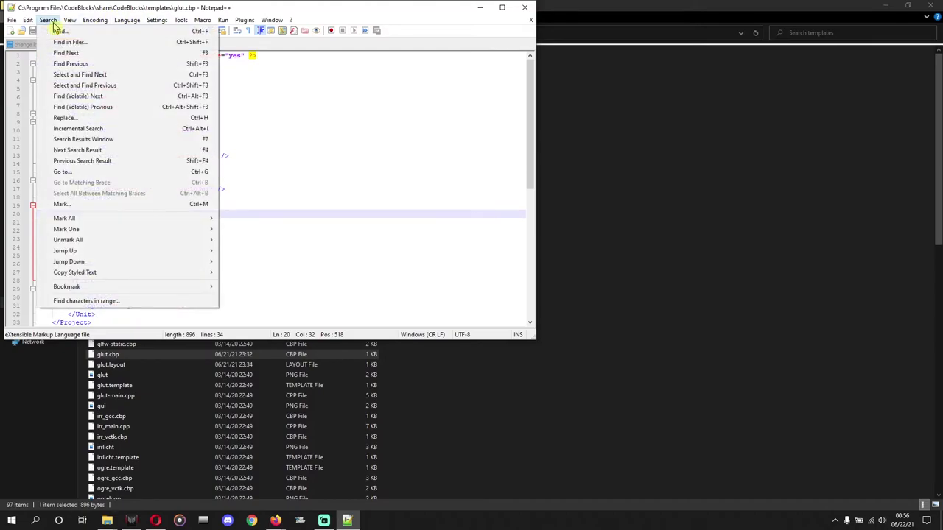
left_click(59, 32)
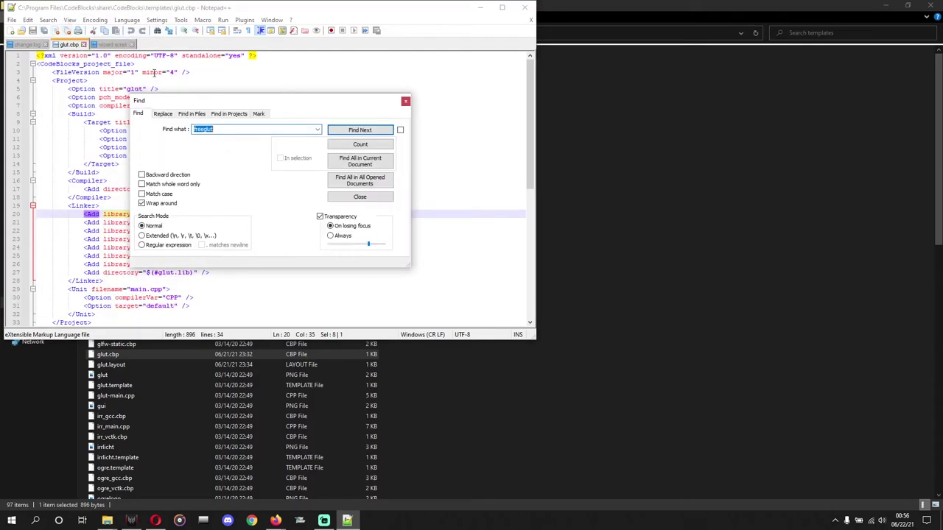
left_click(163, 115)
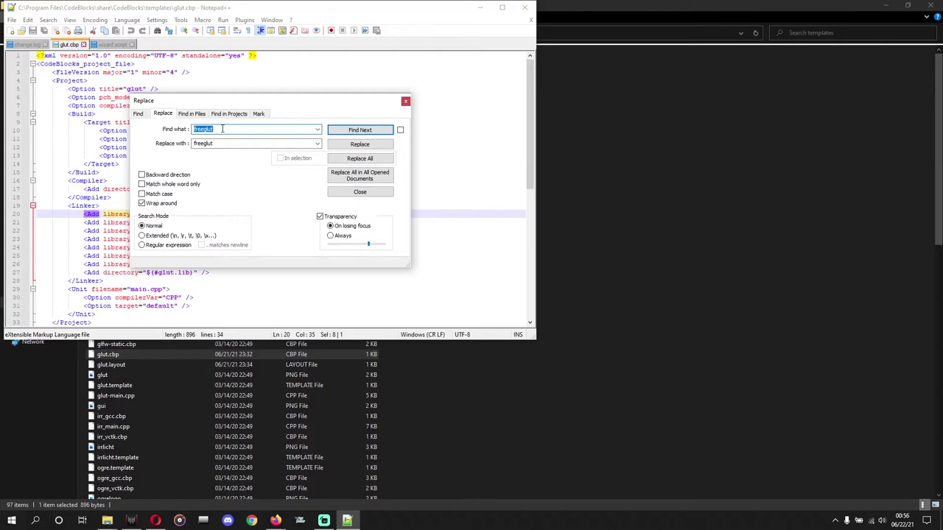
type("g")
left_click_drag(212, 129, 189, 143)
left_click(248, 143)
left_click(226, 143)
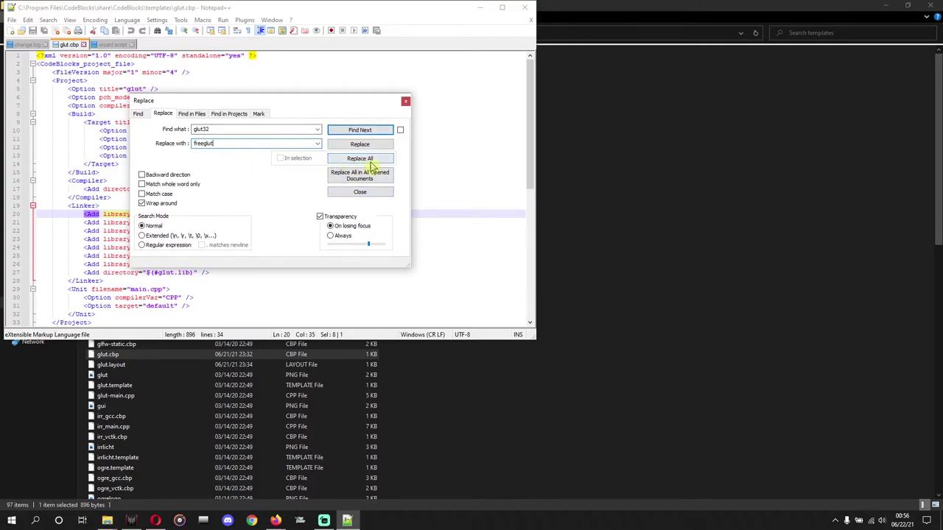
left_click(366, 160)
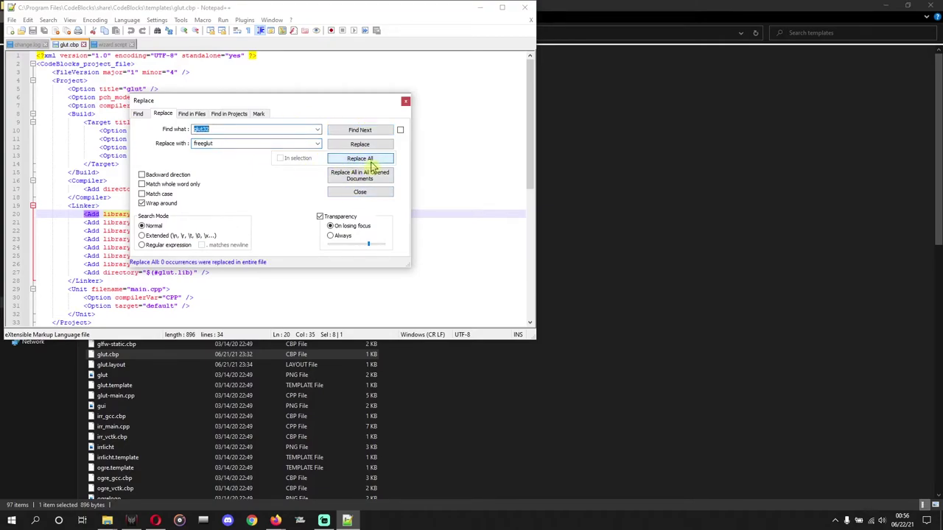
left_click(406, 102)
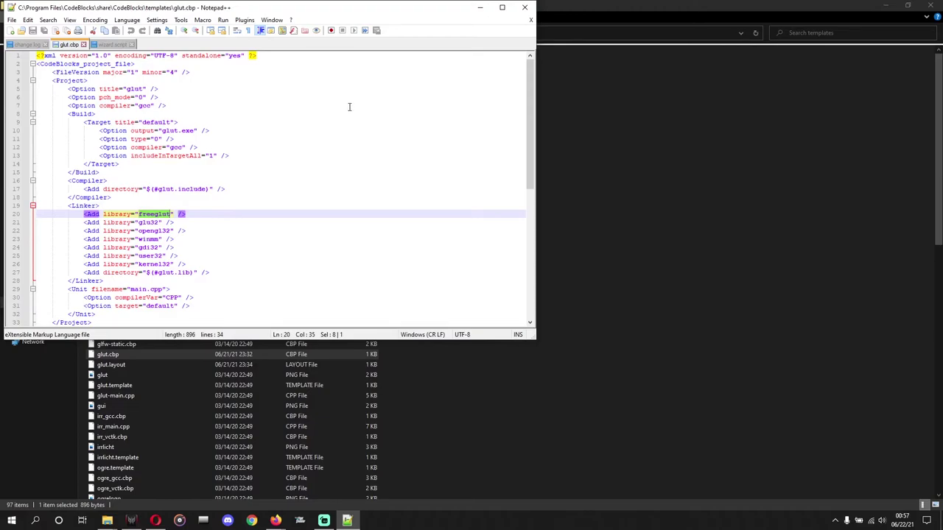
left_click(524, 10)
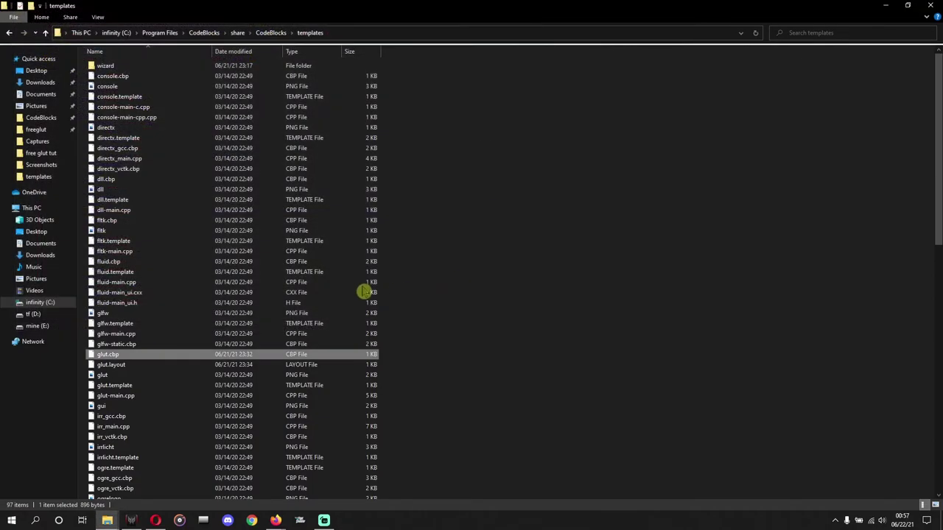
Reopen glut.cbp in Notepad++ to check the first library name in its Linker section, and close the editor
right_click(152, 361)
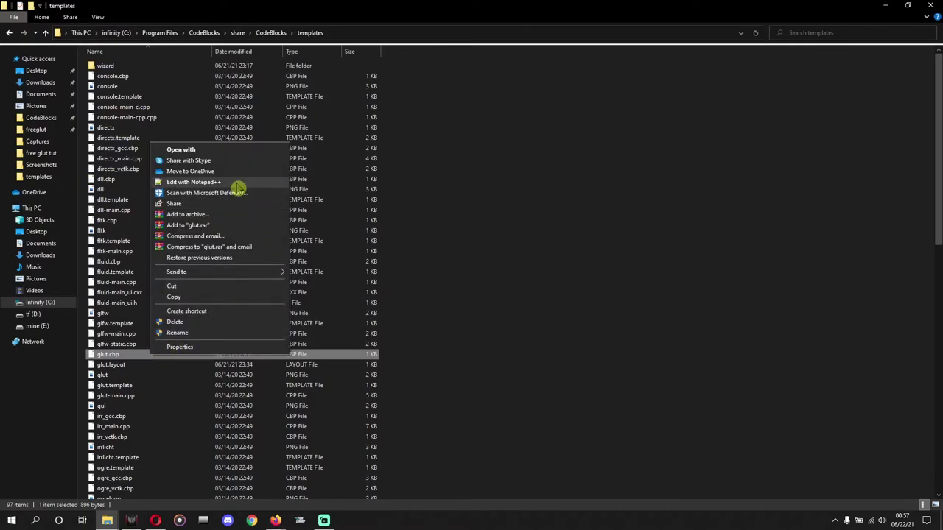
left_click(194, 182)
left_click(159, 221)
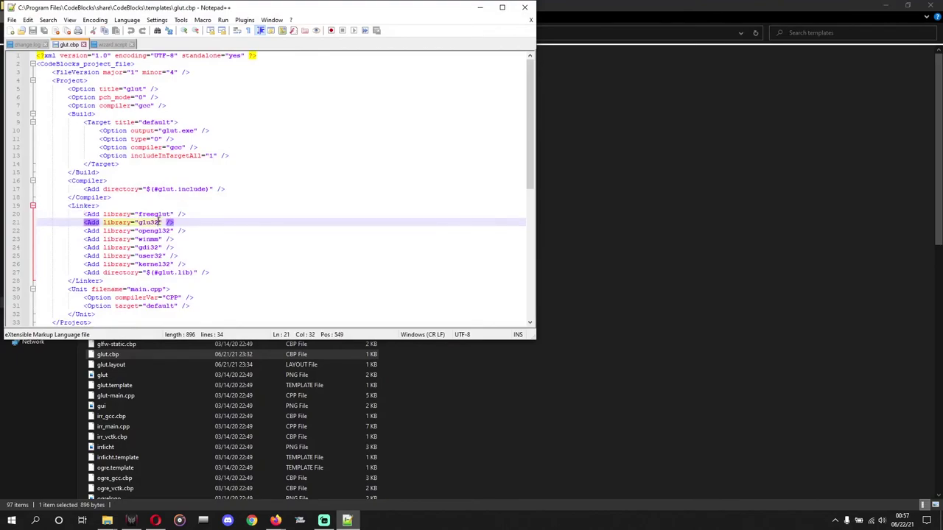
left_click(146, 214)
left_click_drag(138, 214, 171, 213)
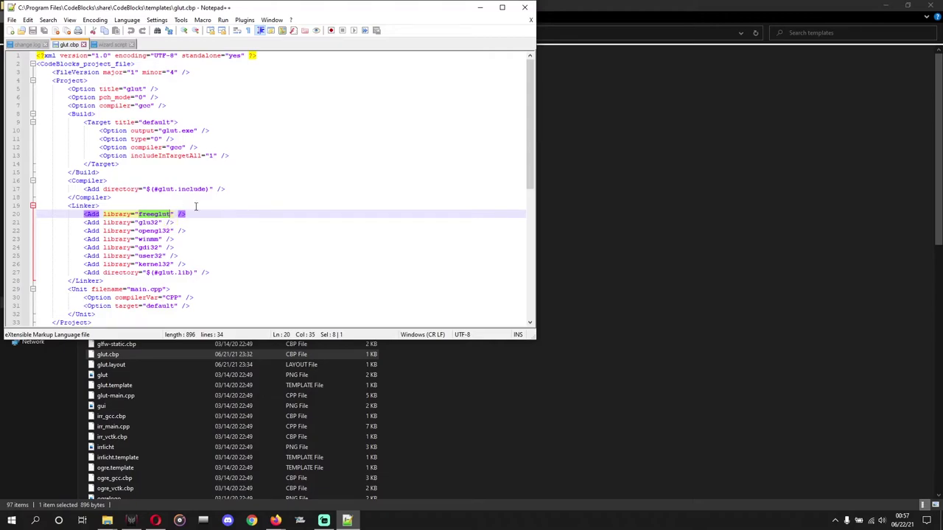
left_click(525, 7)
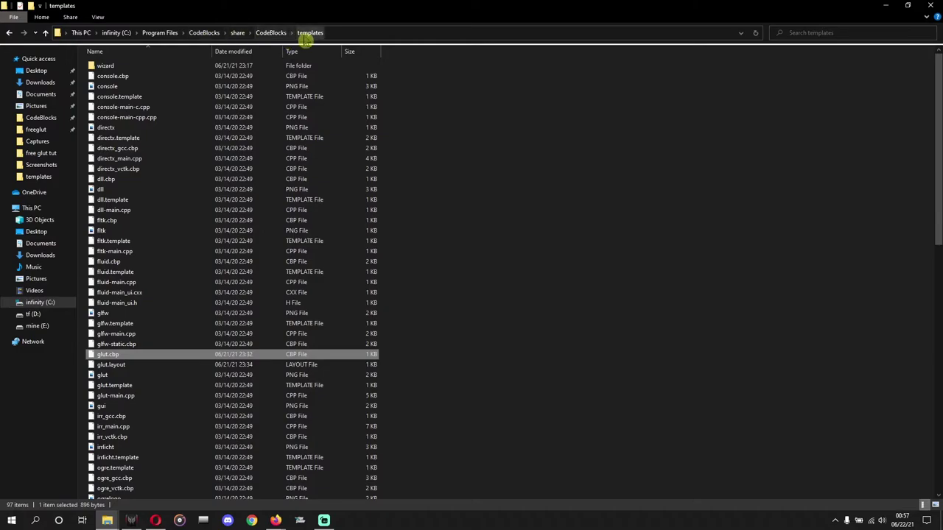
Open wizard.script from the wizard\glut folder within templates in Notepad++
double_click(172, 70)
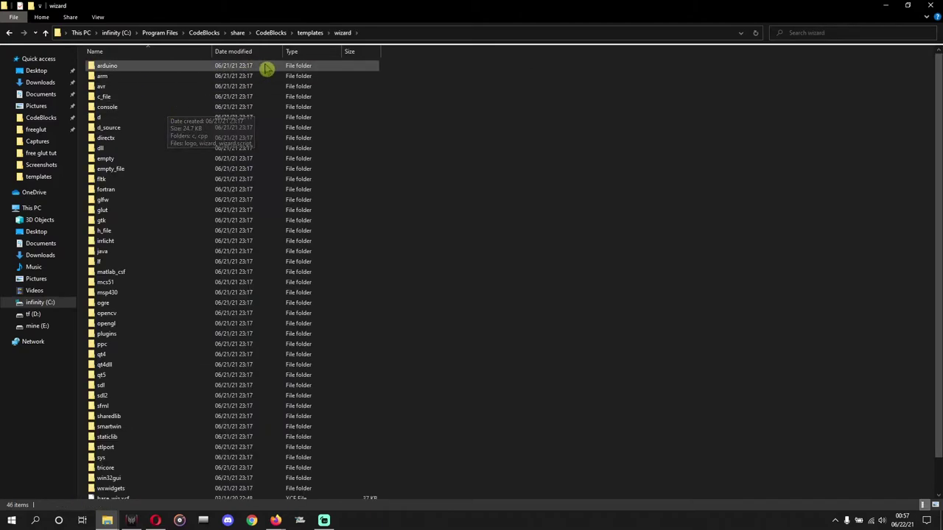
double_click(104, 210)
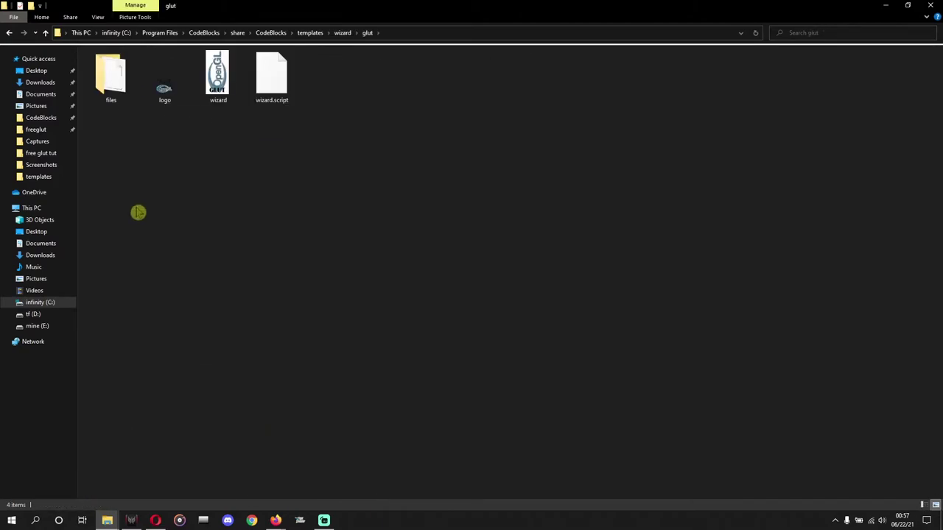
right_click(278, 94)
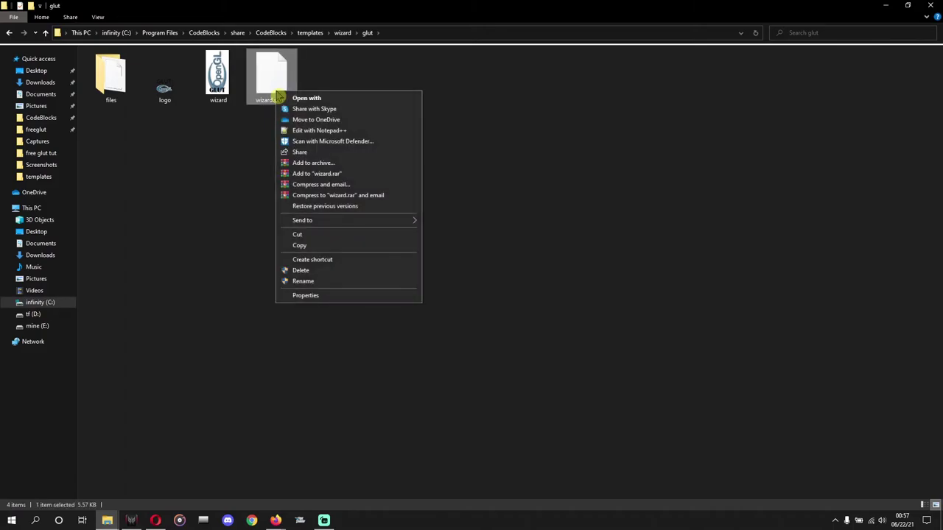
left_click(324, 132)
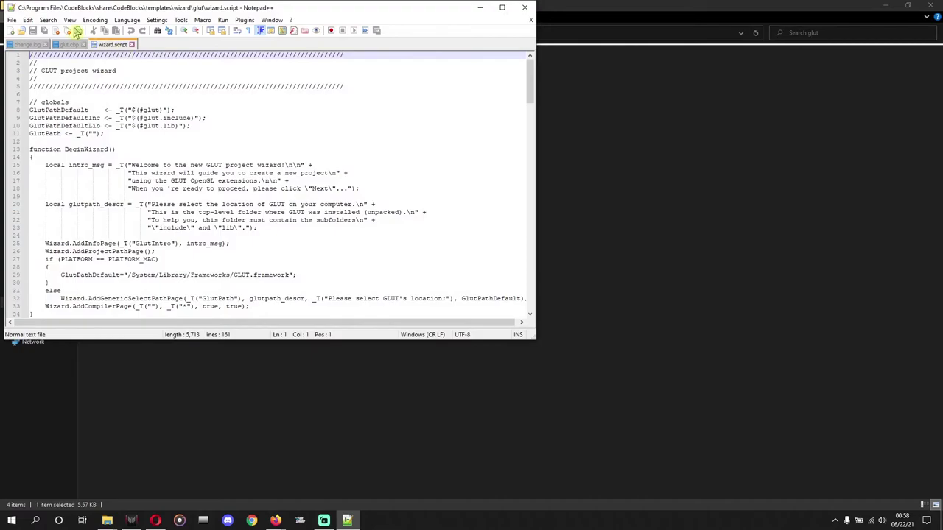
Replace all occurrences of glut32 with freeglut in wizard.script, and close the editor
left_click(70, 20)
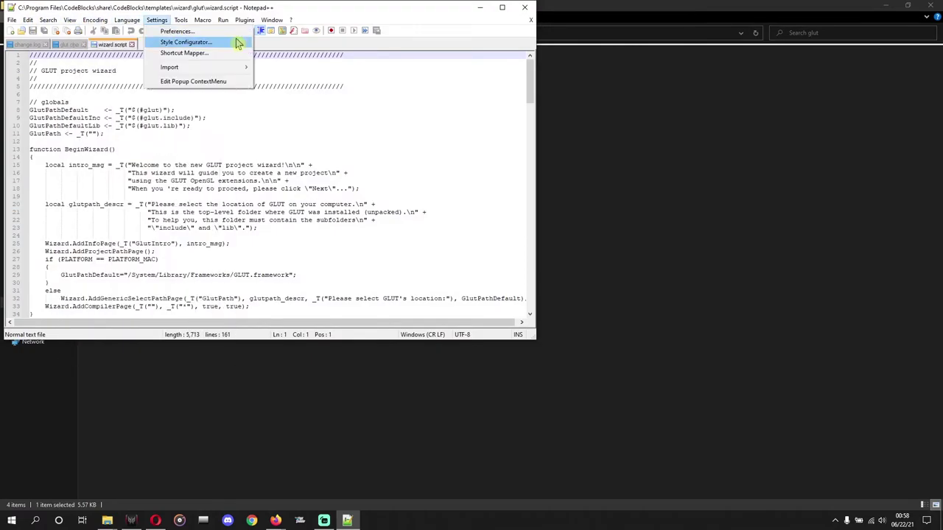
mouse_move(51, 24)
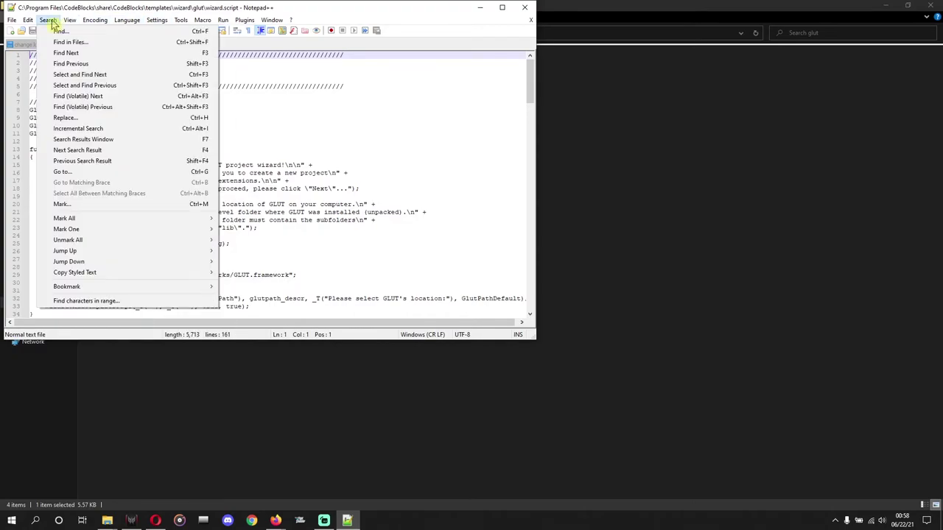
left_click(58, 31)
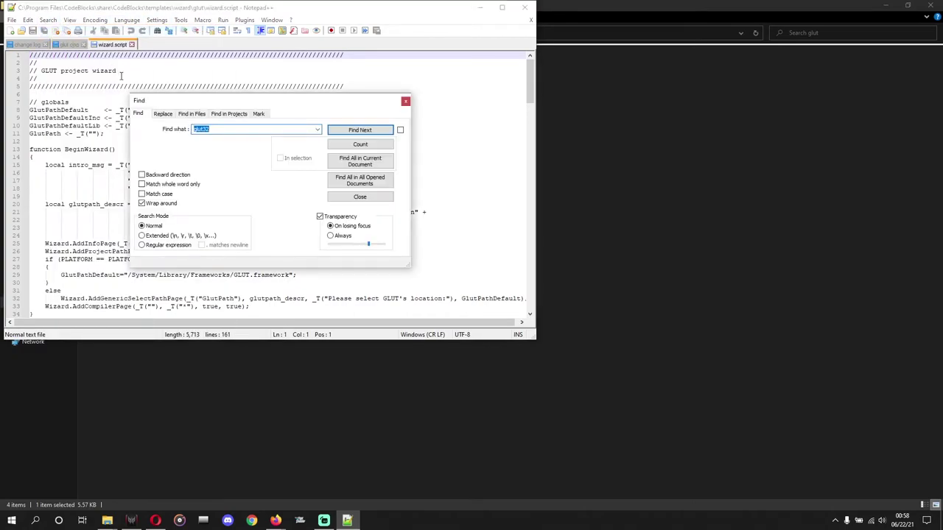
left_click(166, 115)
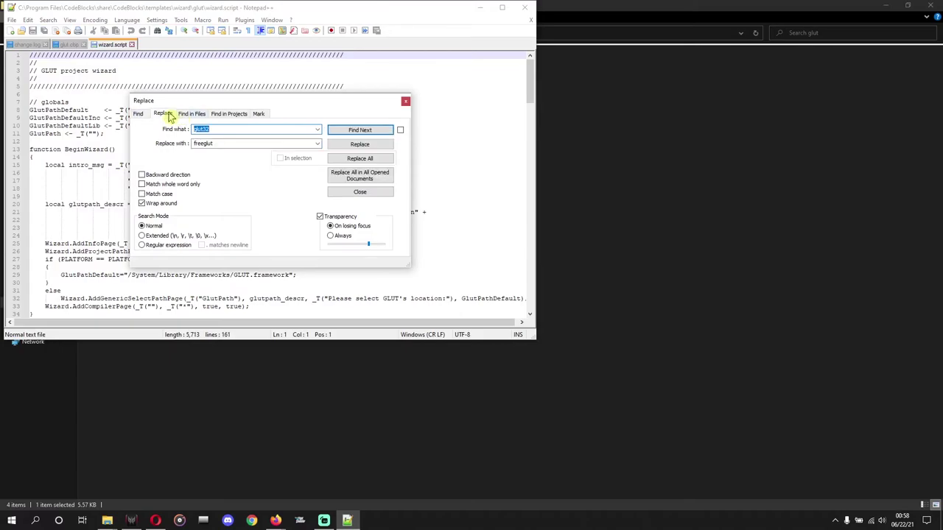
double_click(214, 143)
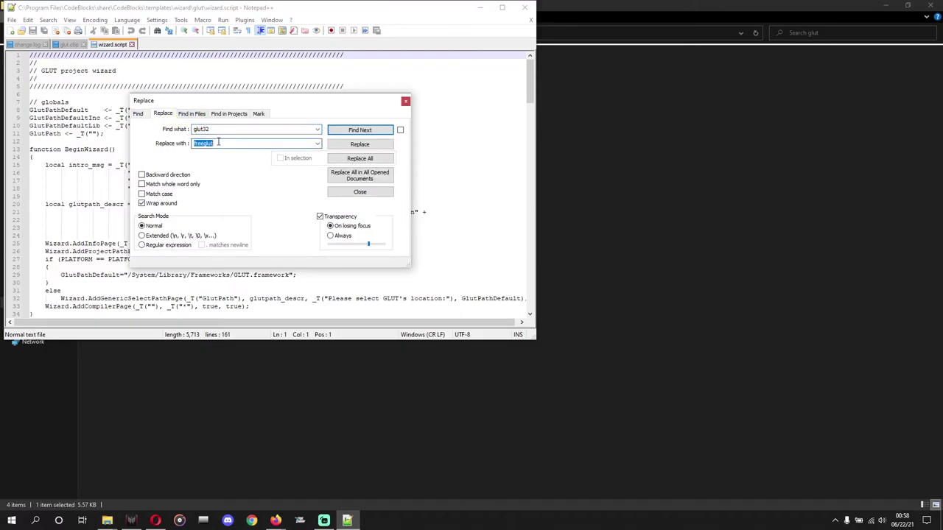
left_click(358, 159)
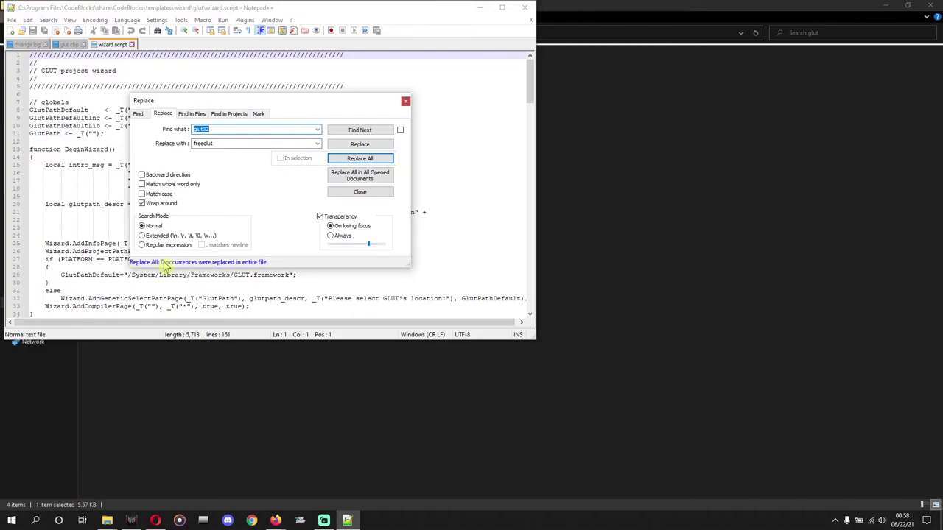
left_click(406, 102)
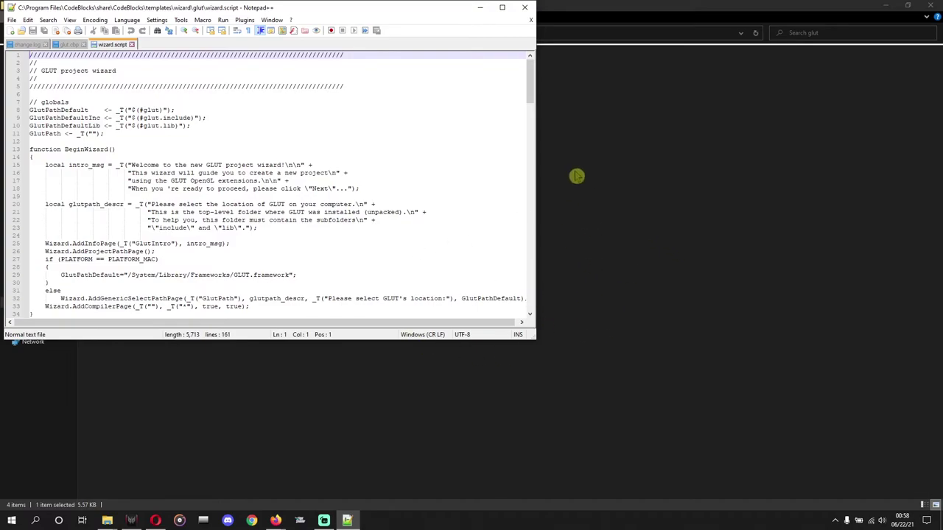
left_click(525, 12)
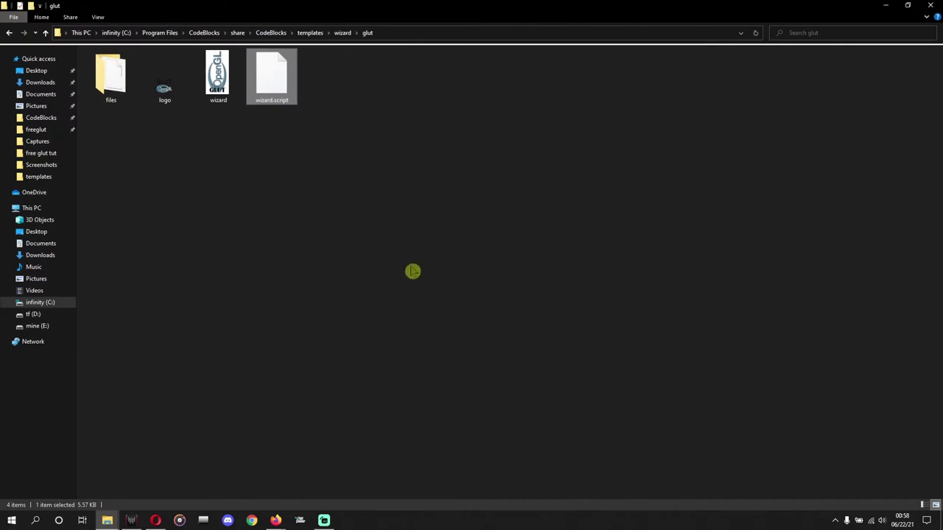
Go to the CodeBlocks program folder and launch the codeblocks application from it
left_click(413, 272)
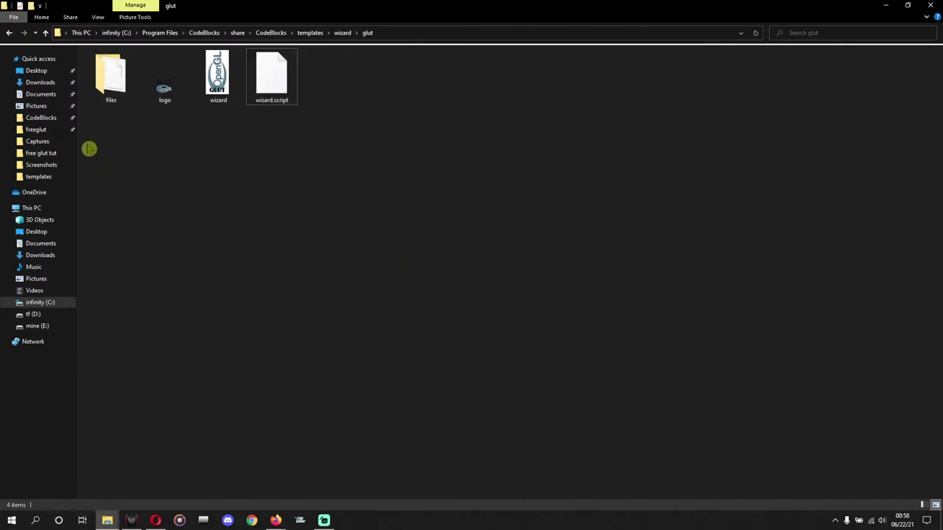
left_click(46, 117)
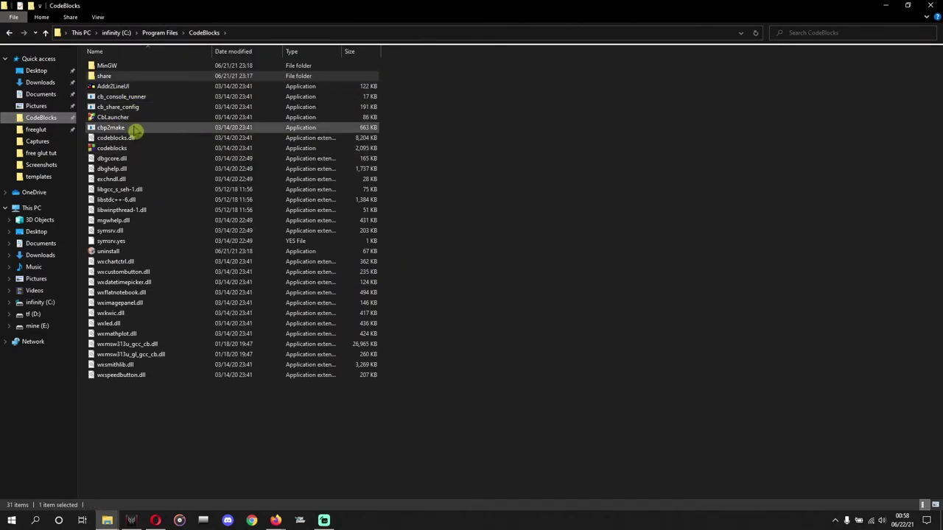
left_click(140, 147)
double_click(141, 147)
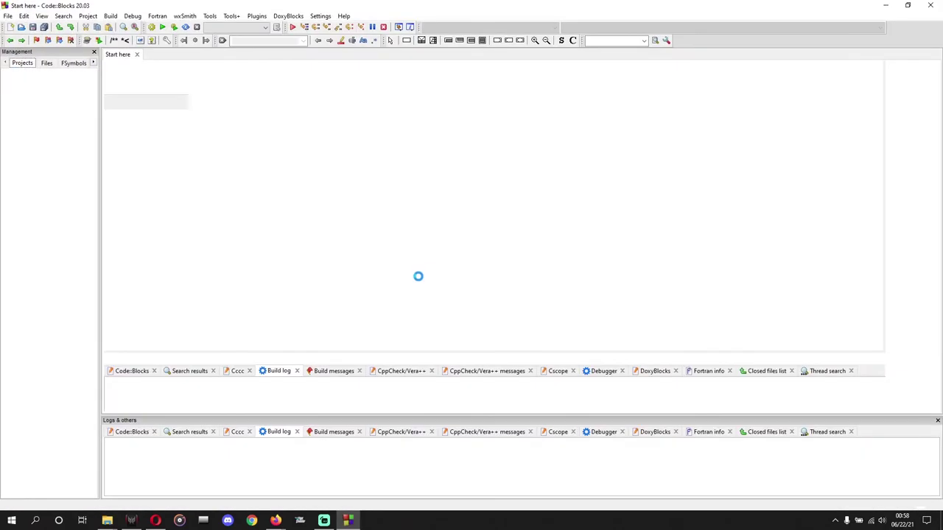
Check the GNU GCC compiler's installation directory among the toolchain executables in the global compiler settings, and accept the settings
left_click(321, 18)
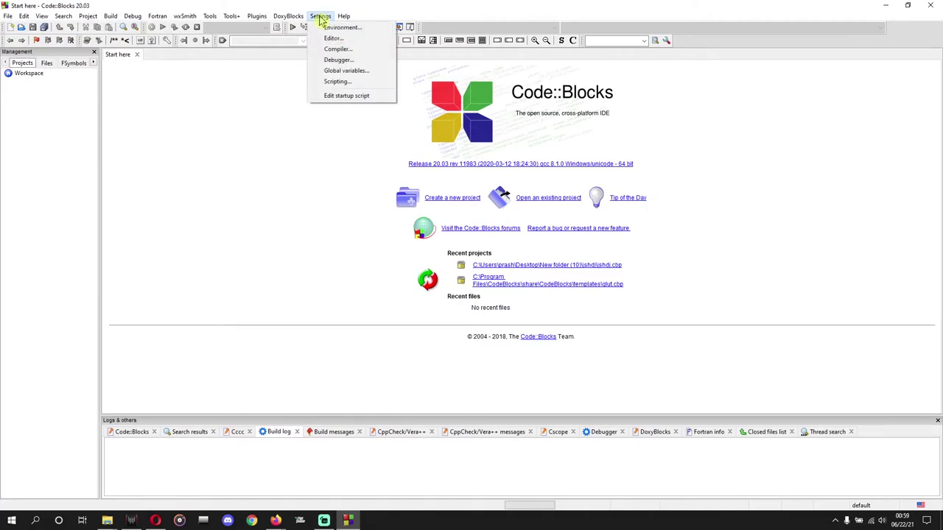
left_click(342, 48)
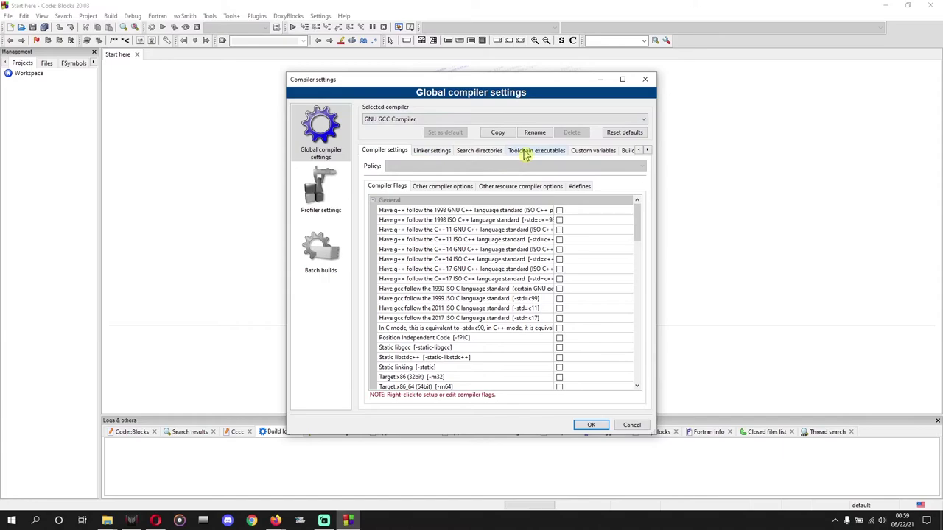
left_click(529, 155)
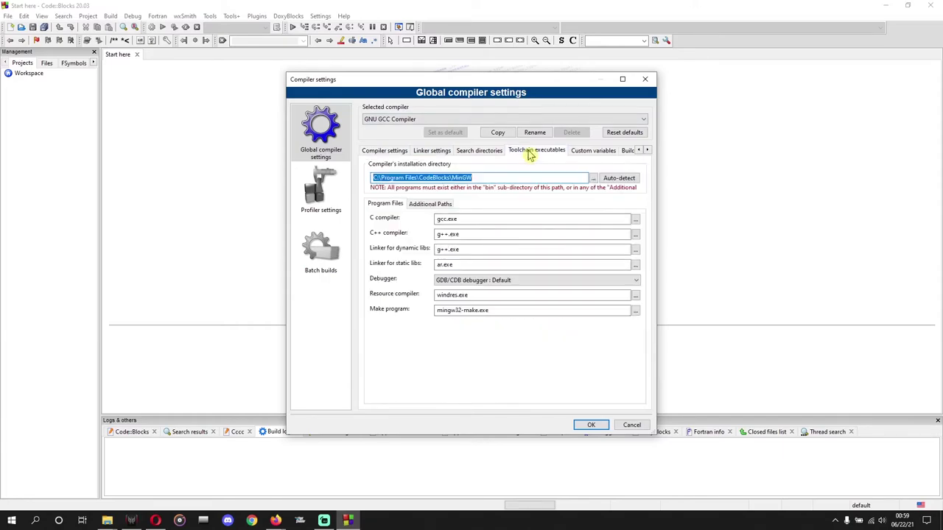
left_click(493, 179)
left_click_drag(493, 179, 373, 181)
left_click(483, 177)
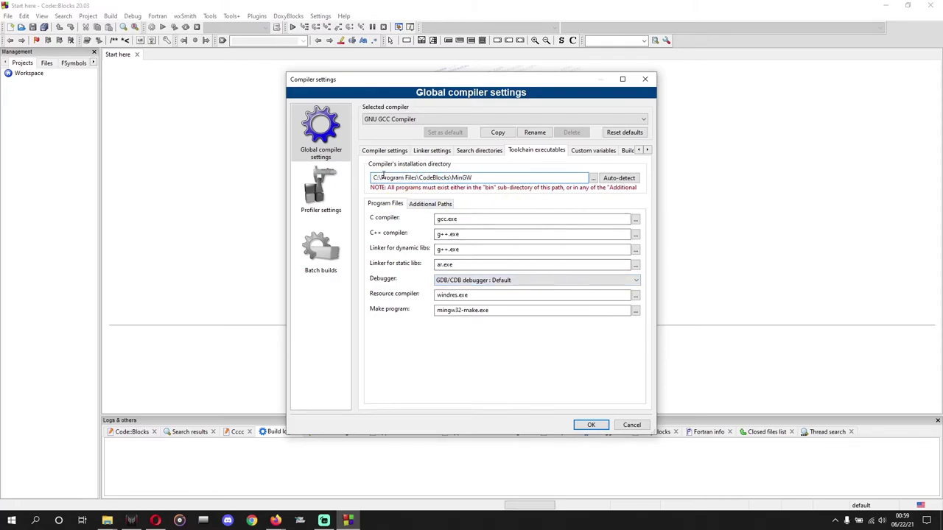
left_click_drag(486, 178, 368, 179)
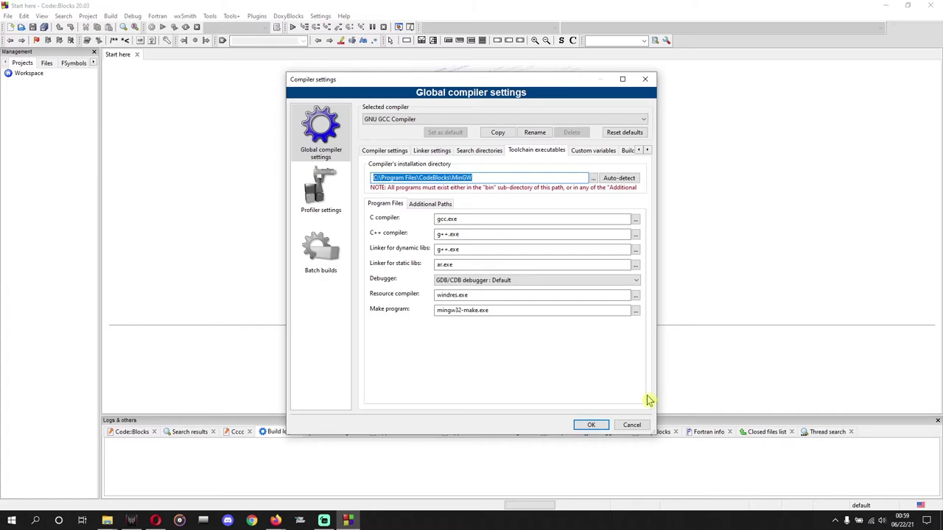
left_click(591, 425)
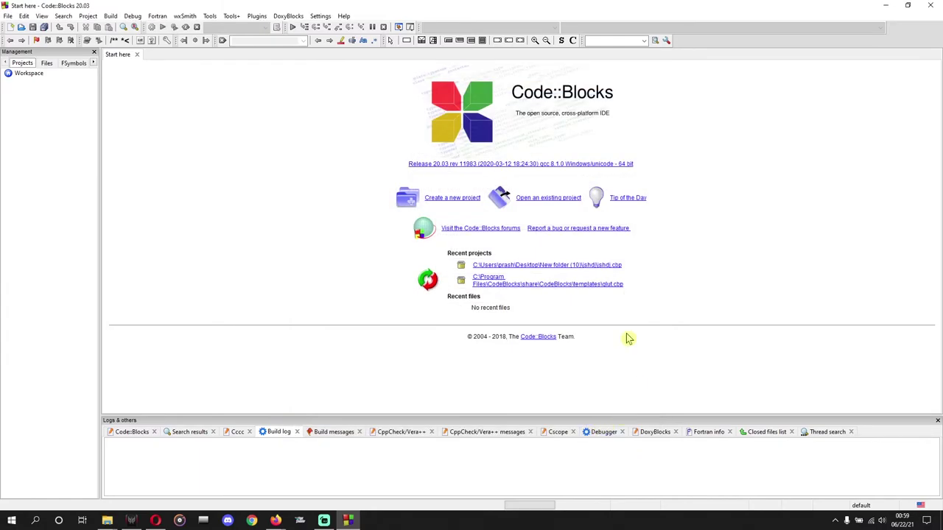
Start creating a new project in Code::Blocks
left_click(8, 17)
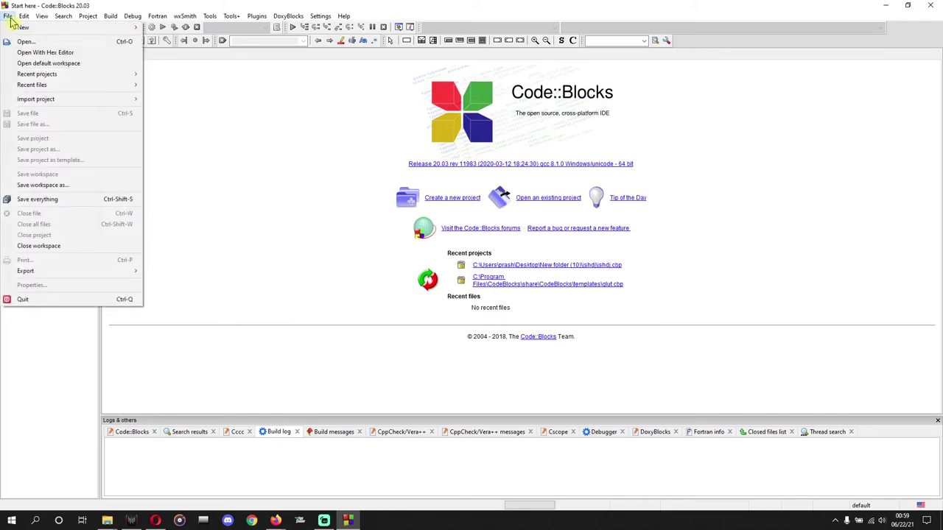
mouse_move(78, 28)
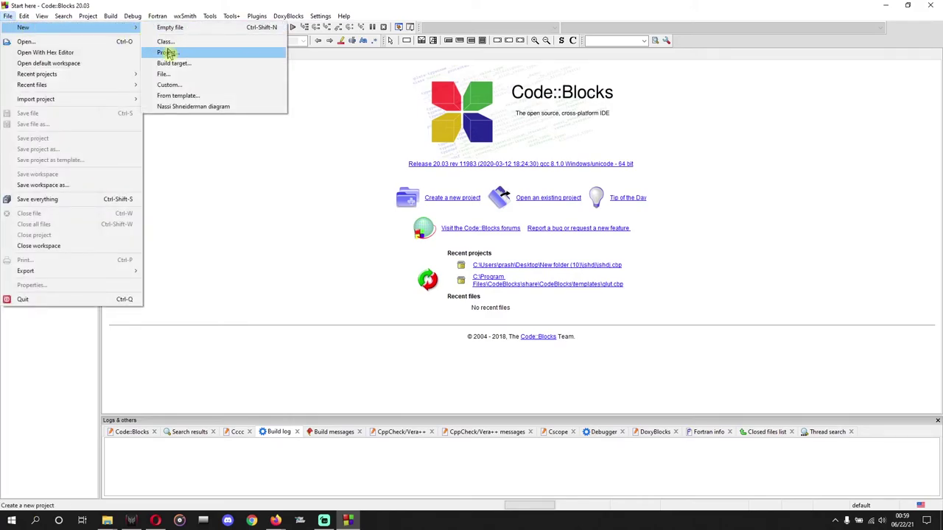